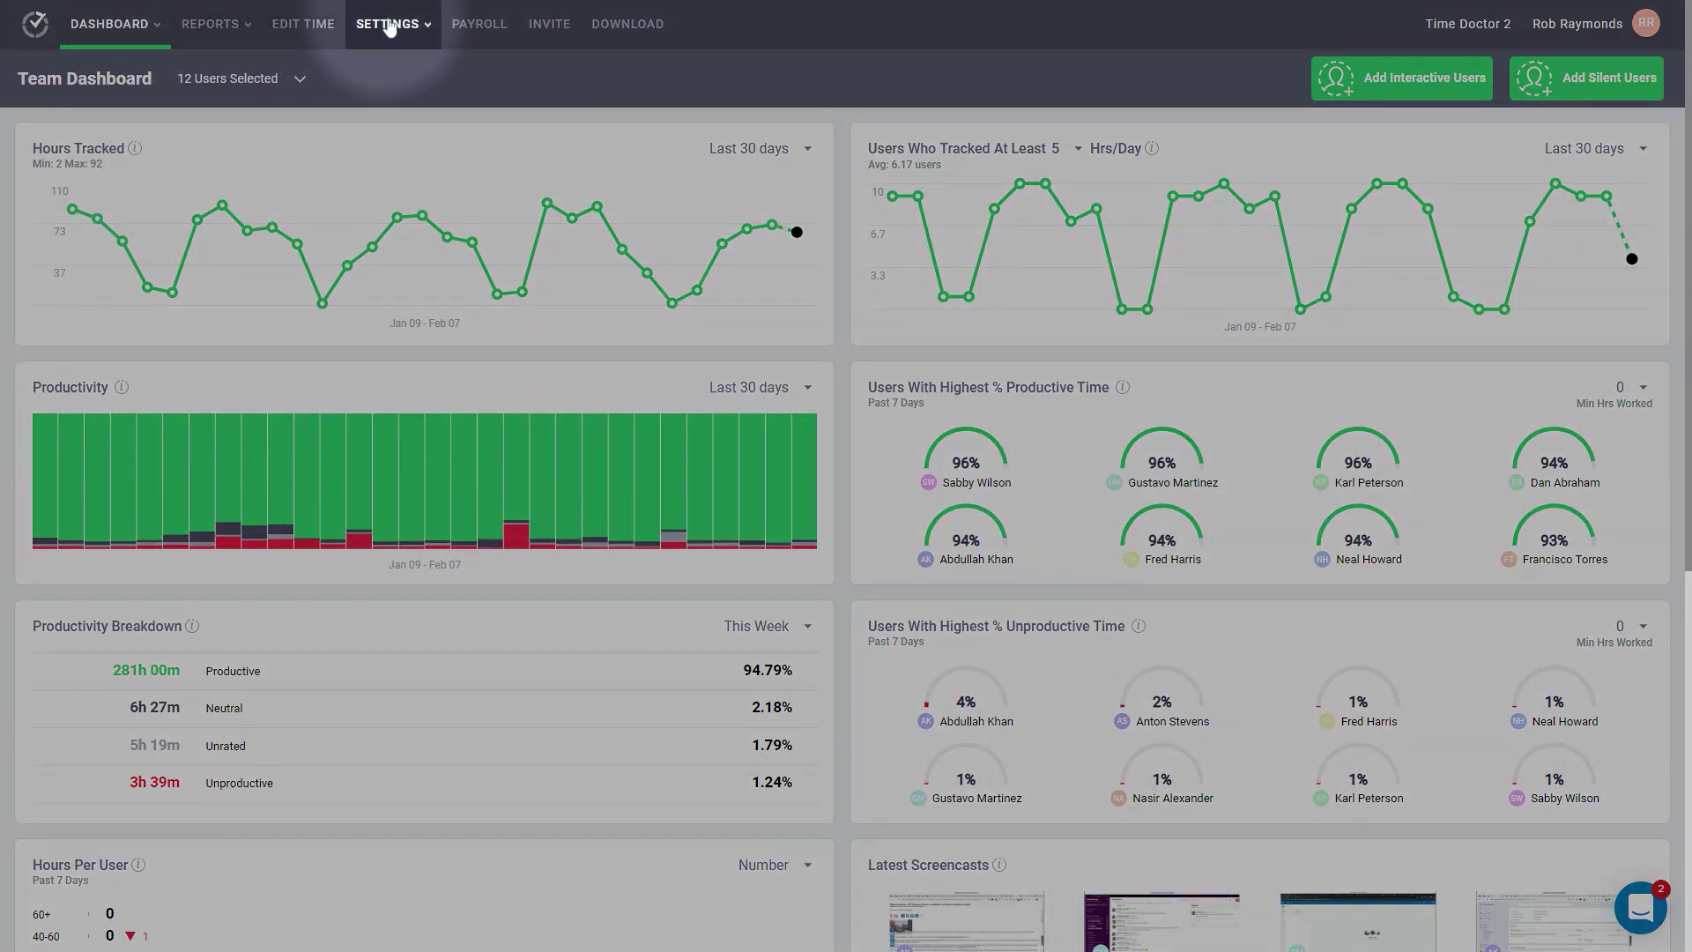
# - Go from the team dashboard to the Manage Users page via the Settings menu
pyautogui.click(388, 24)
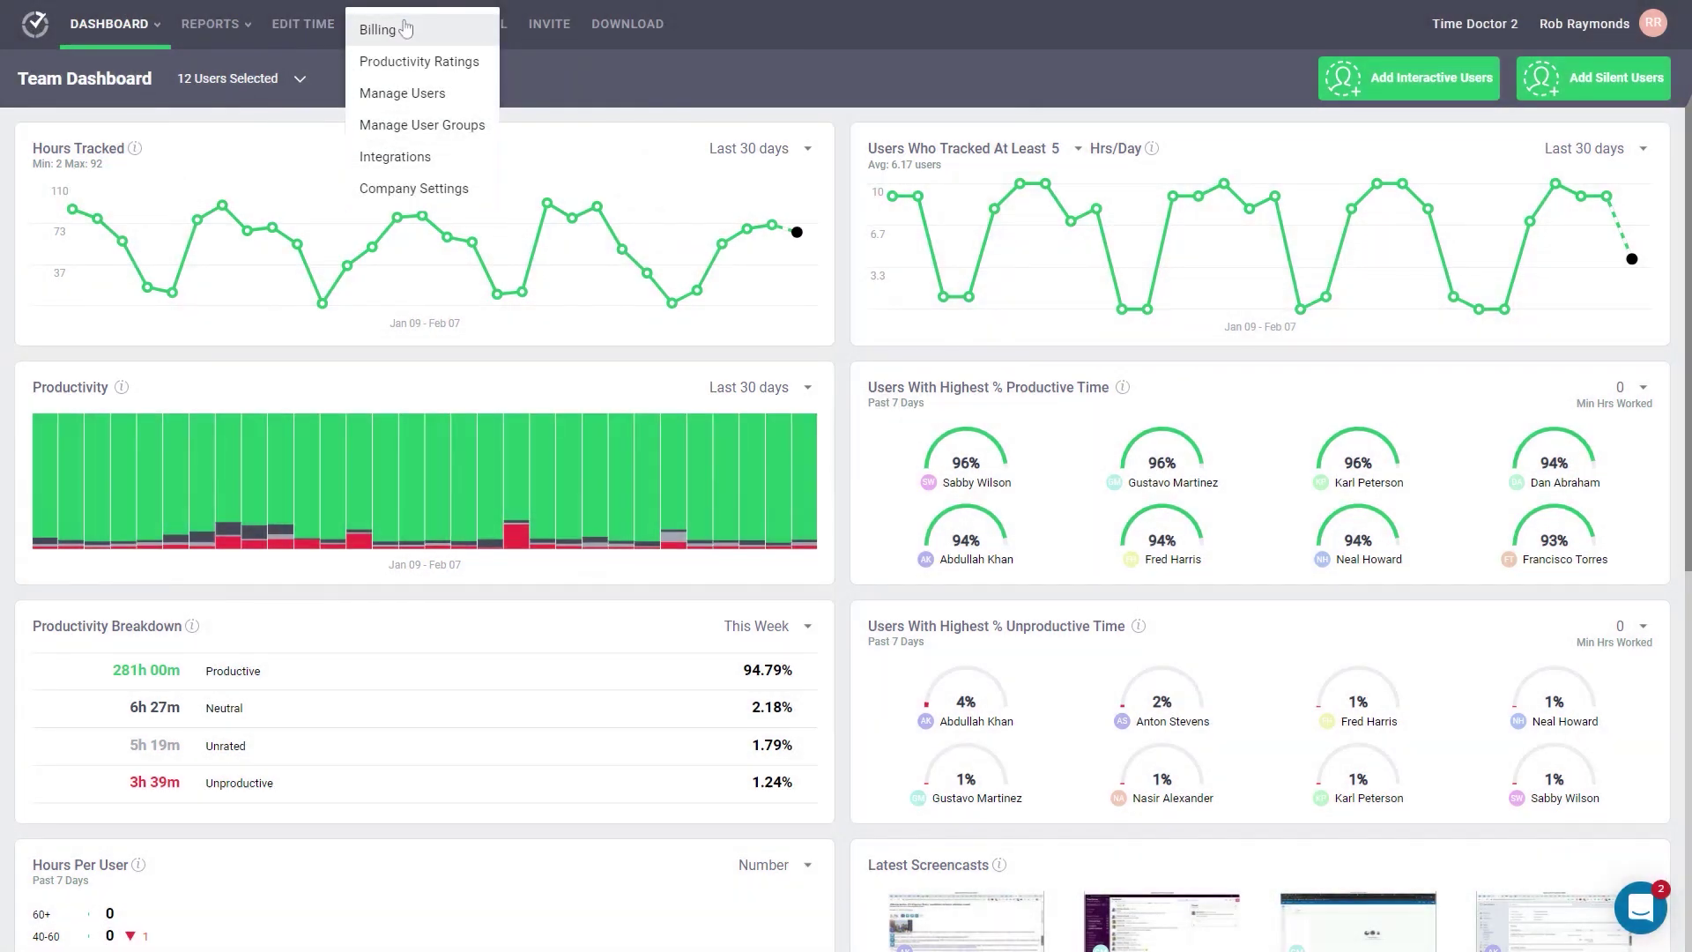
pyautogui.click(414, 94)
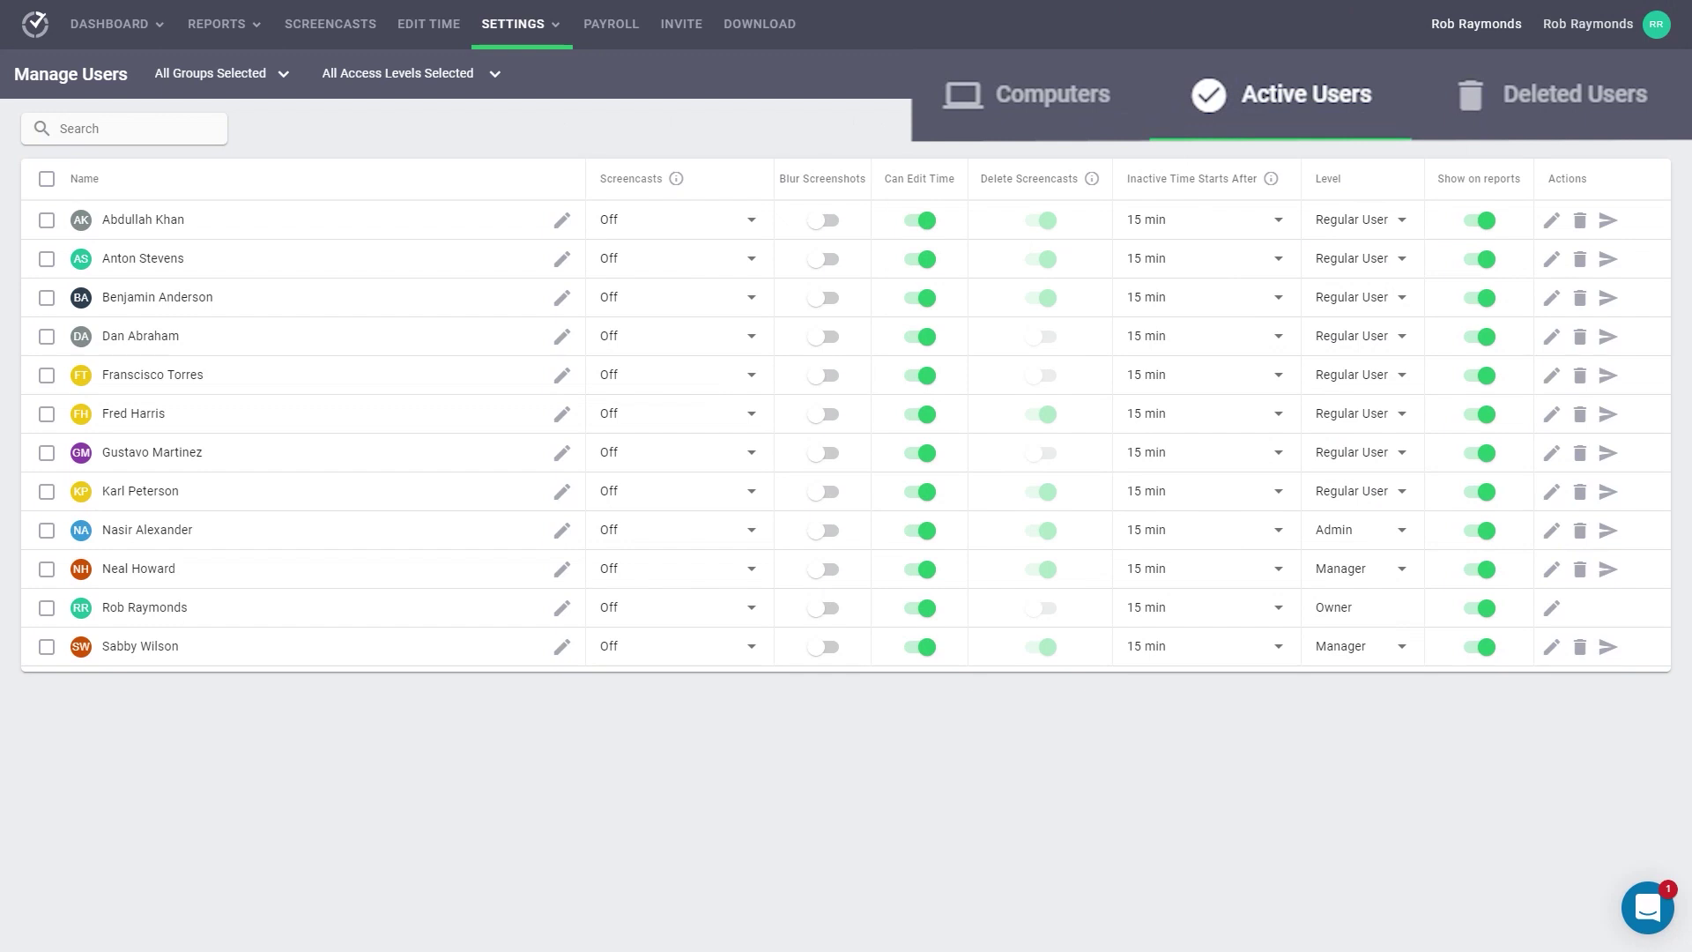
pyautogui.click(403, 71)
pyautogui.click(333, 228)
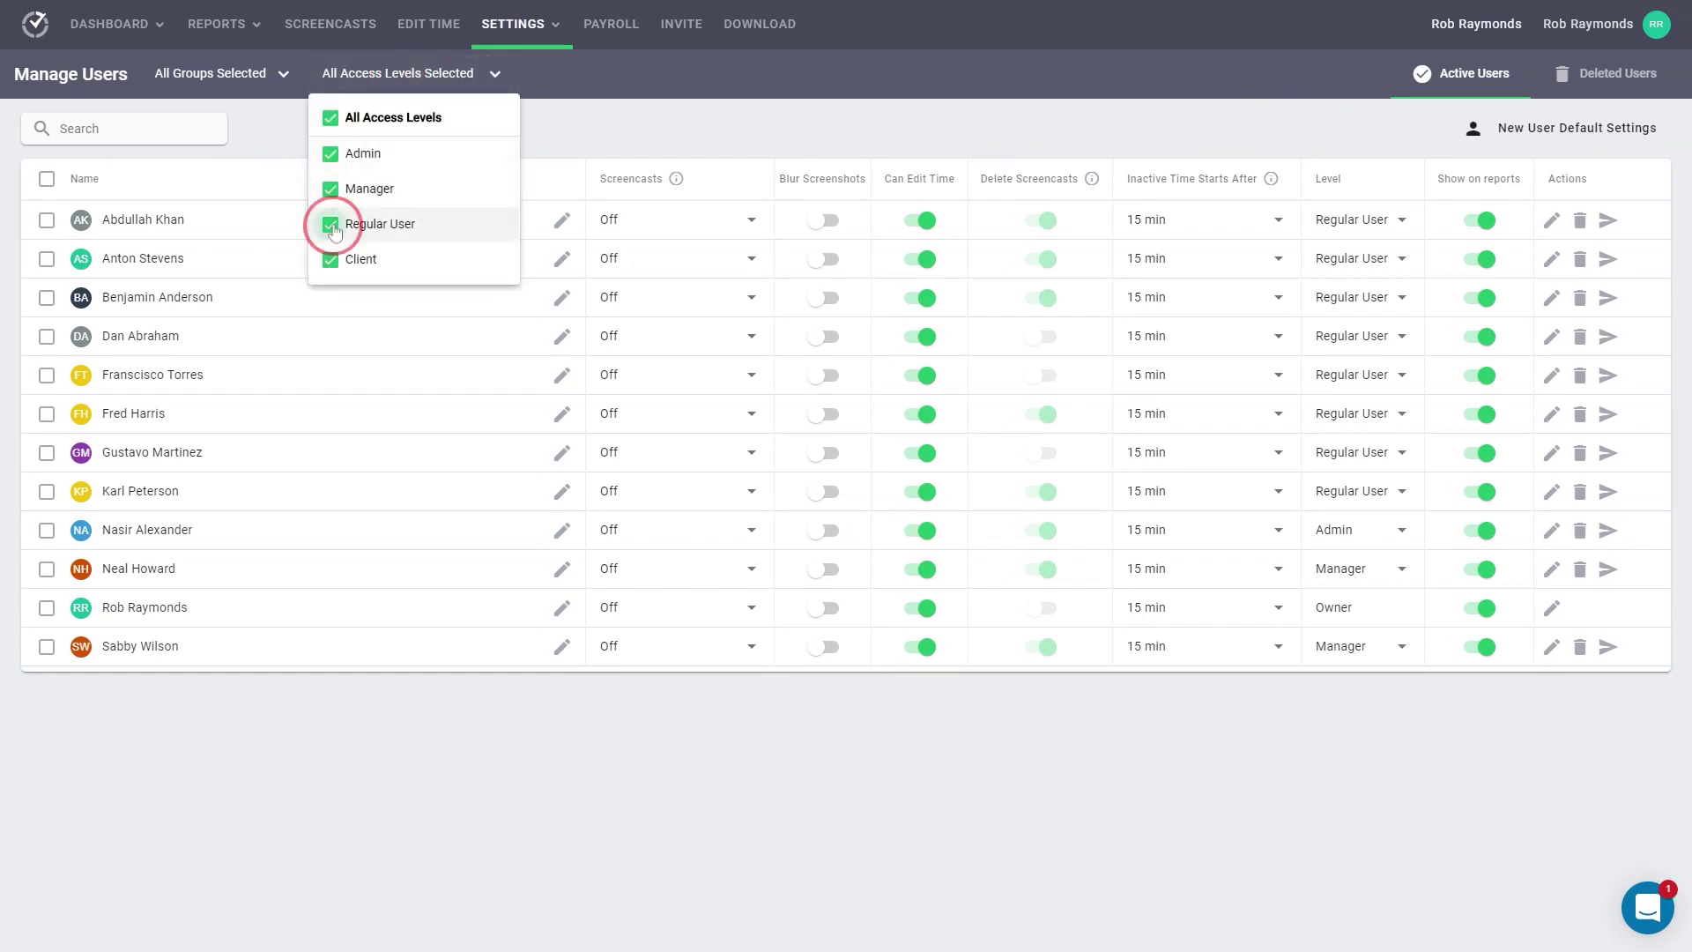
pyautogui.click(331, 260)
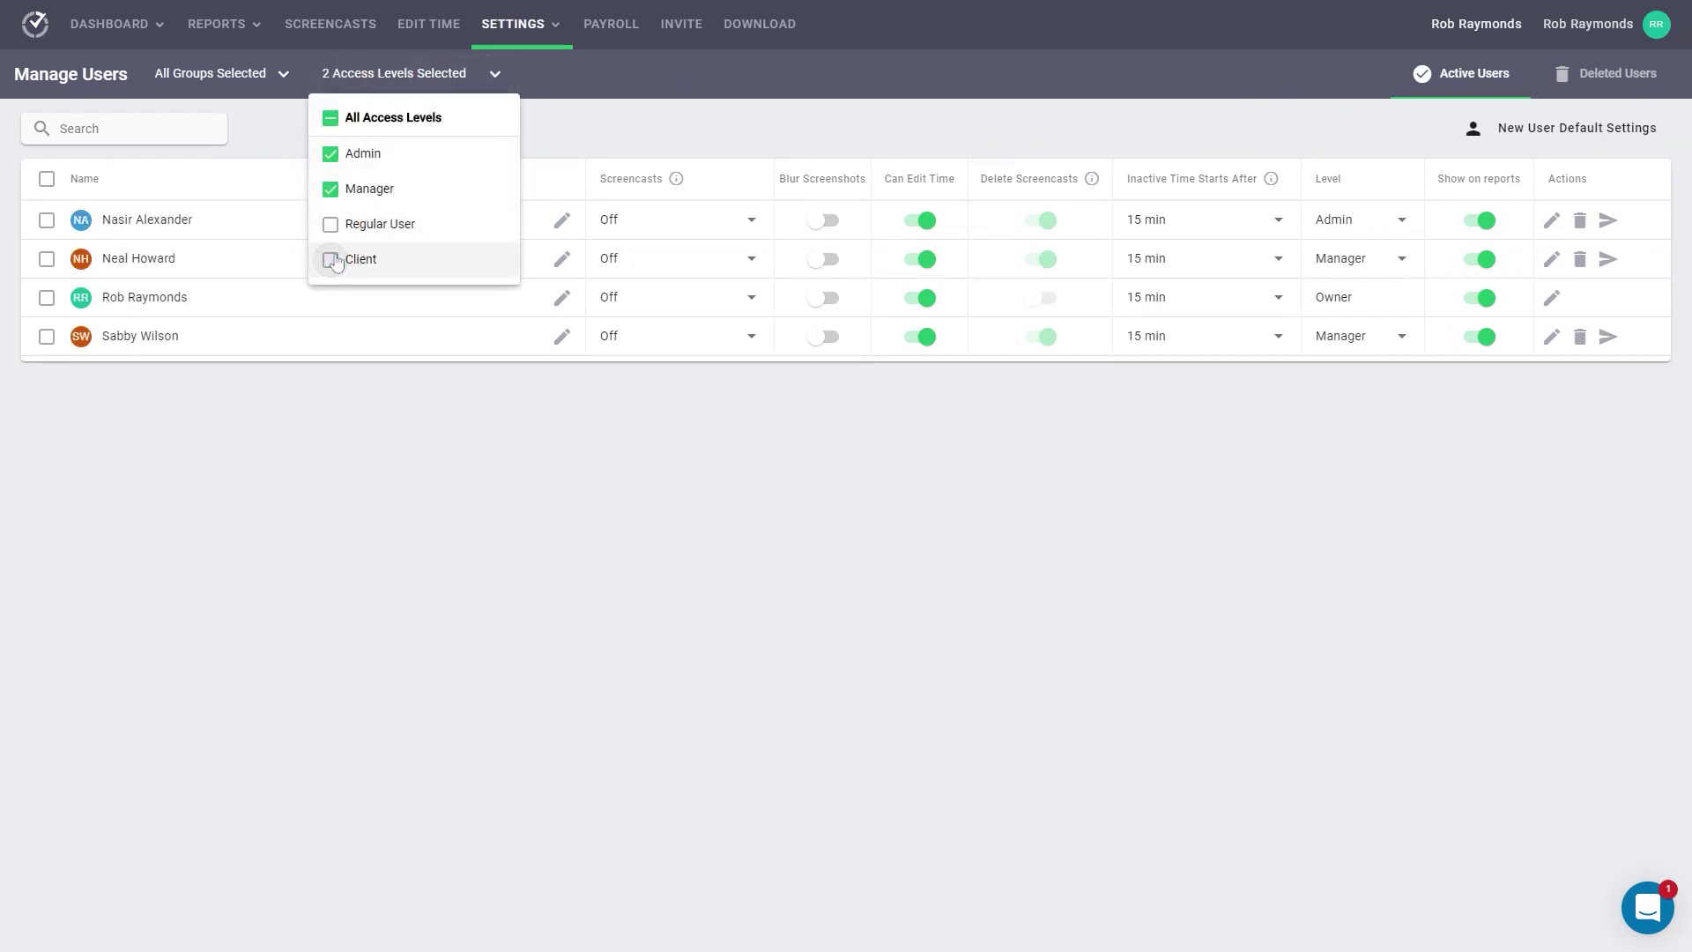
pyautogui.click(331, 226)
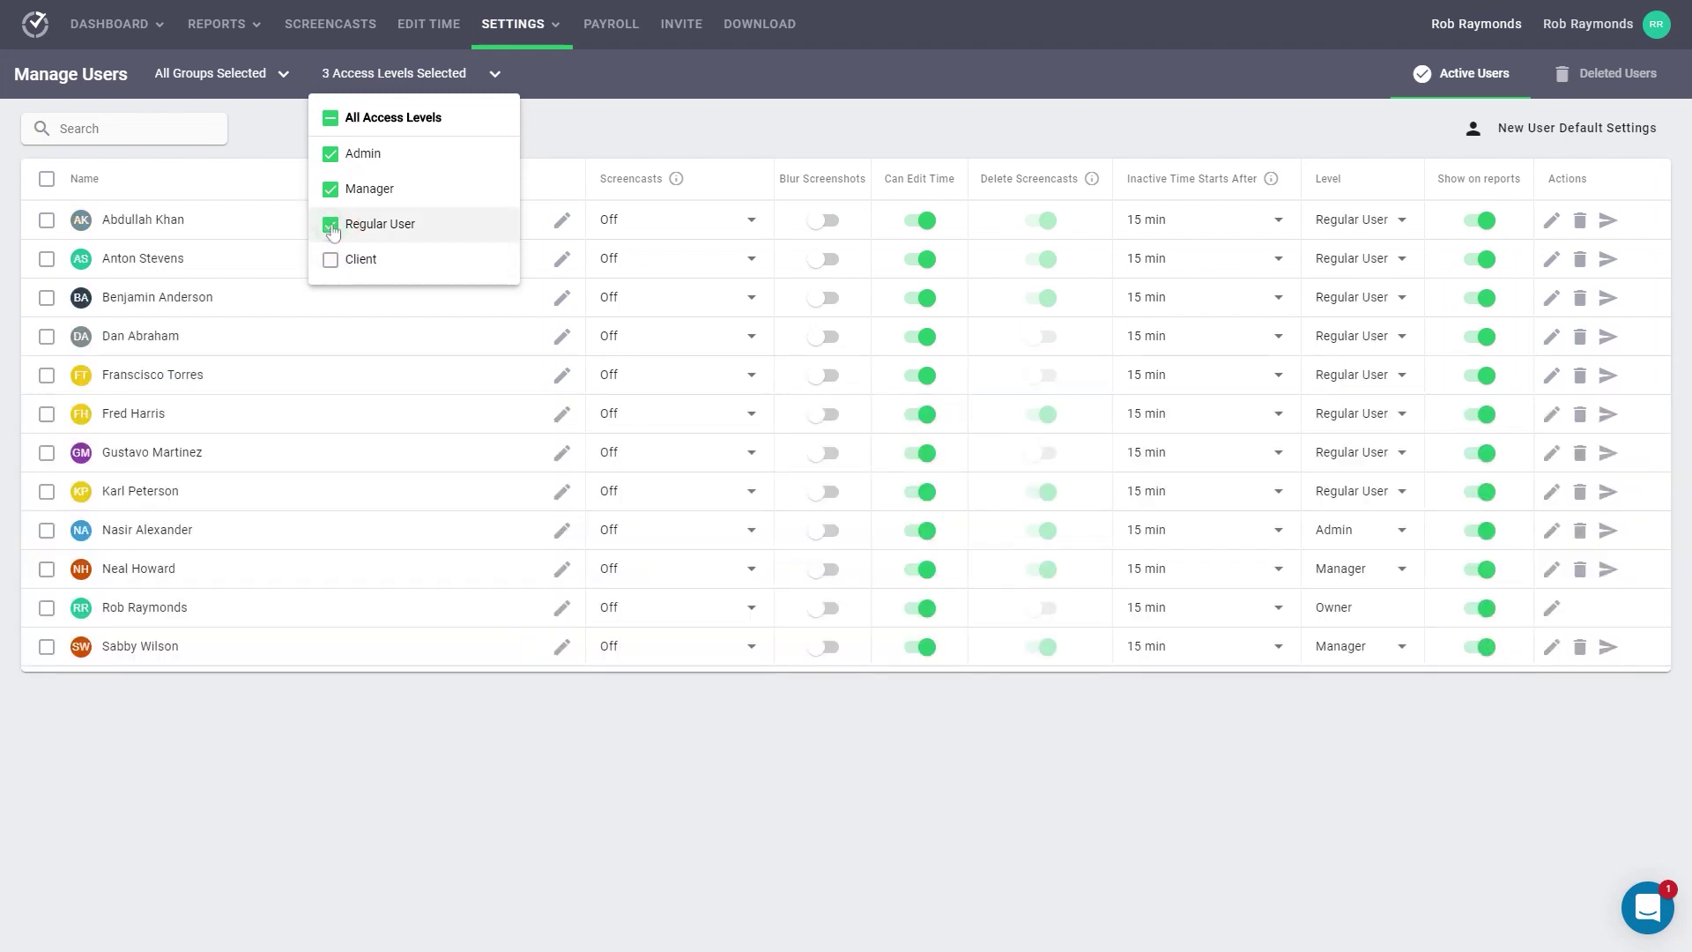
pyautogui.click(332, 259)
pyautogui.click(276, 136)
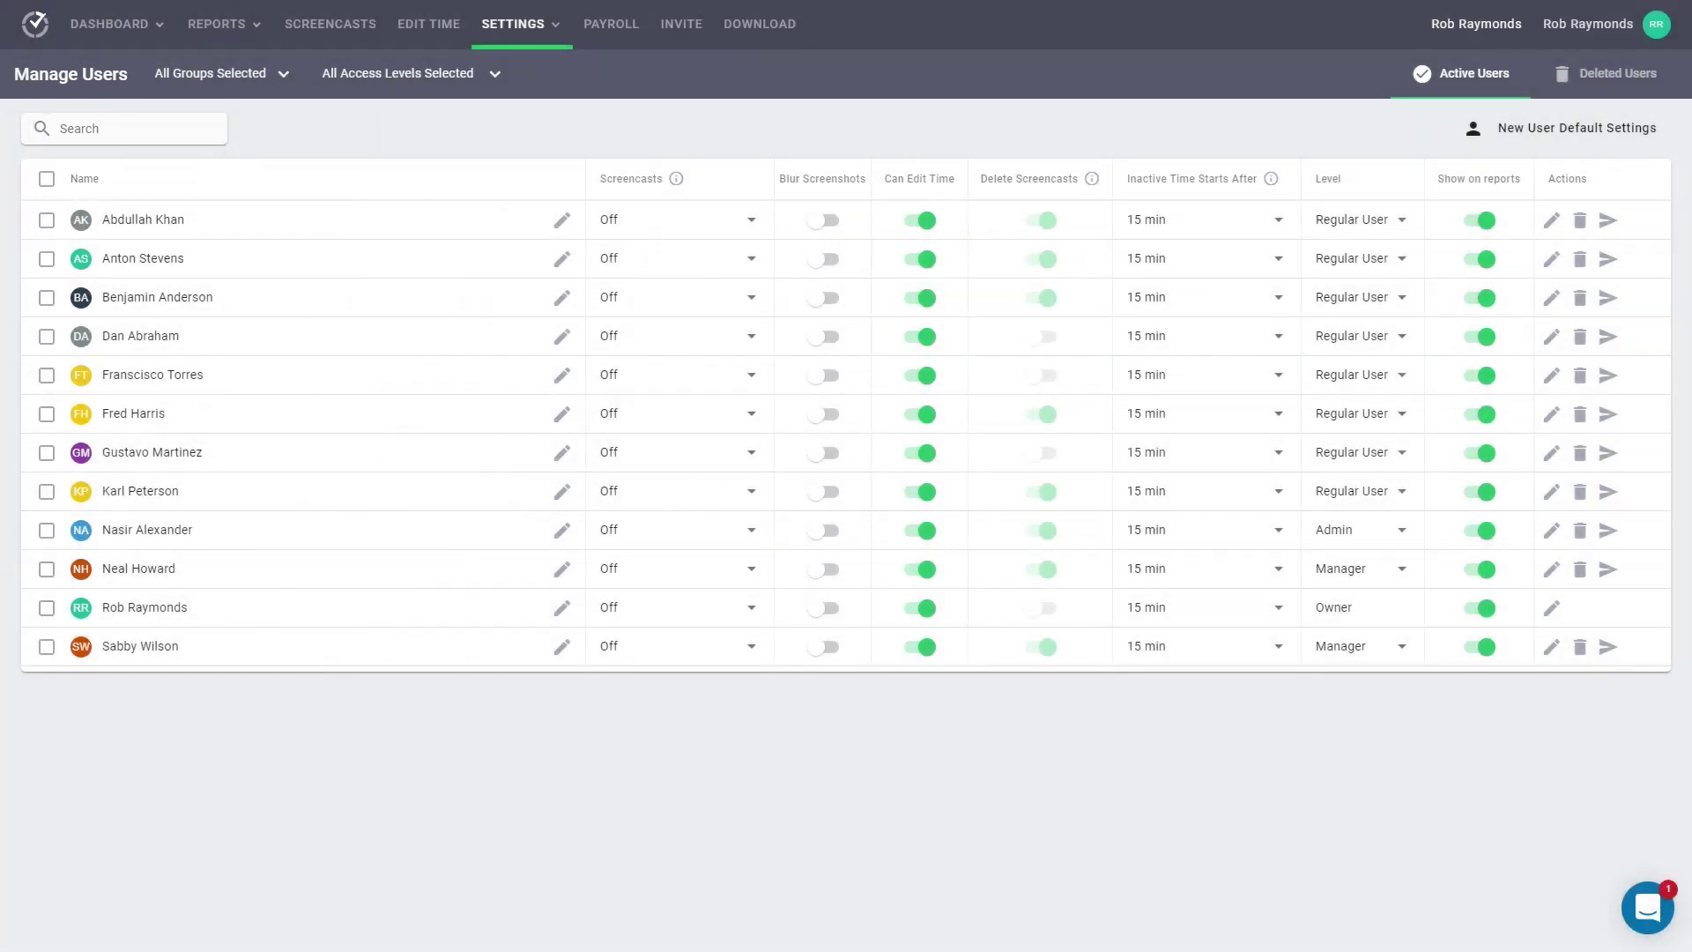
pyautogui.click(61, 130)
pyautogui.write('dan')
pyautogui.press('BackSpace')
pyautogui.write('an')
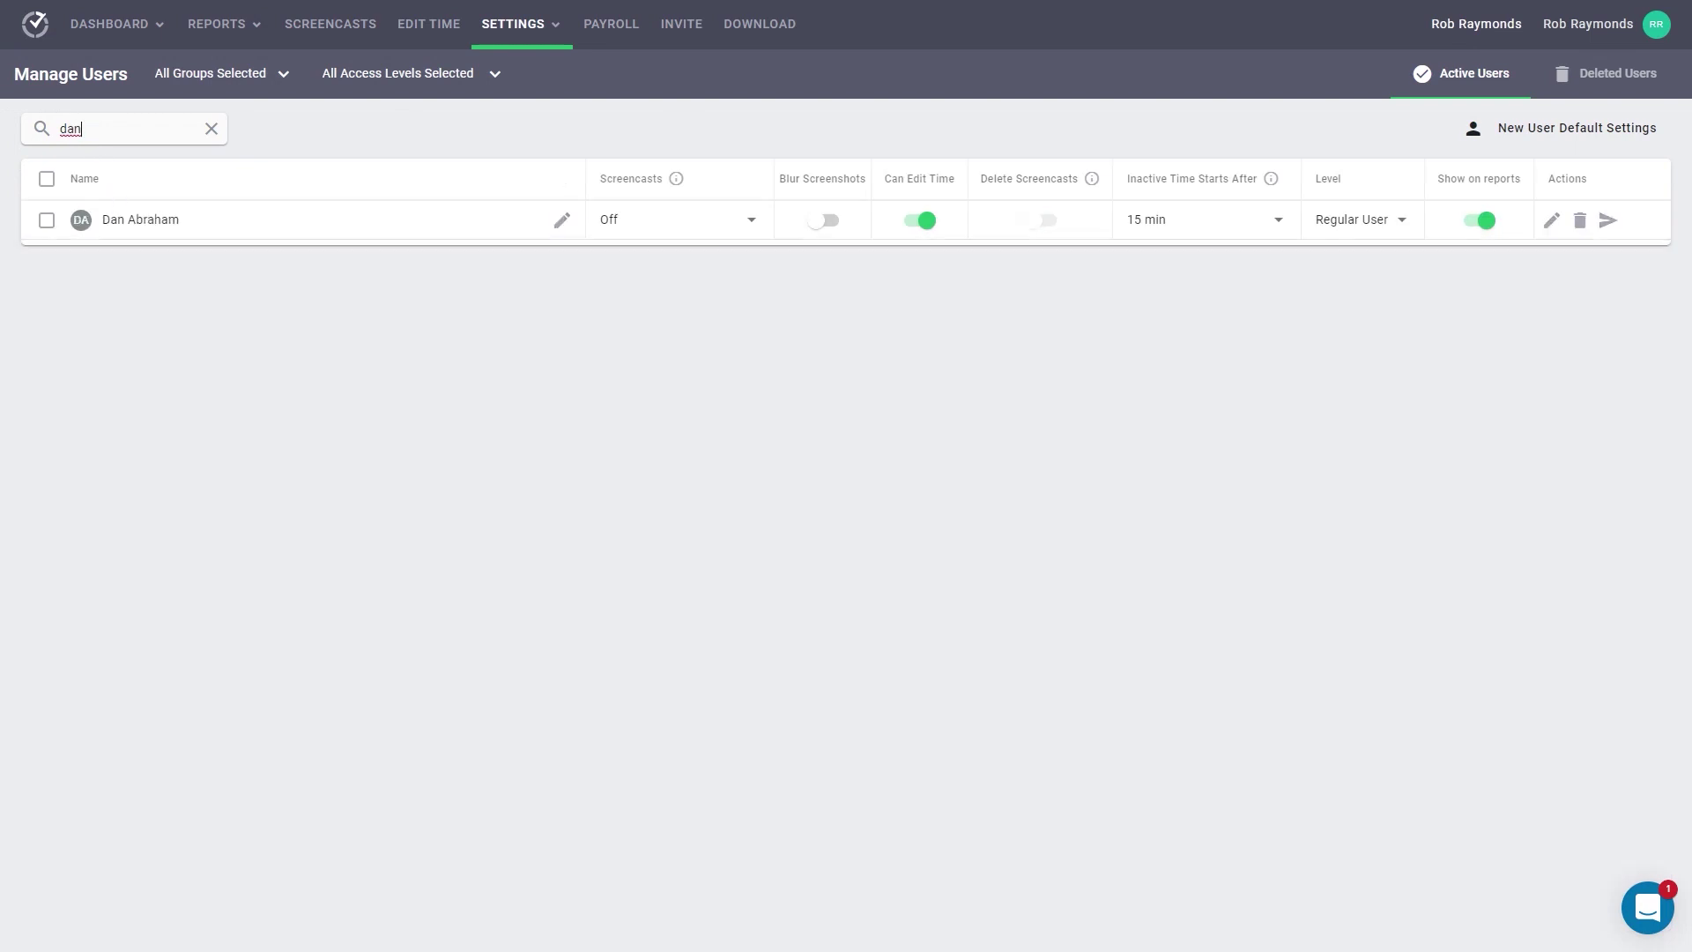
pyautogui.press('BackSpace')
pyautogui.press('BackSpace')
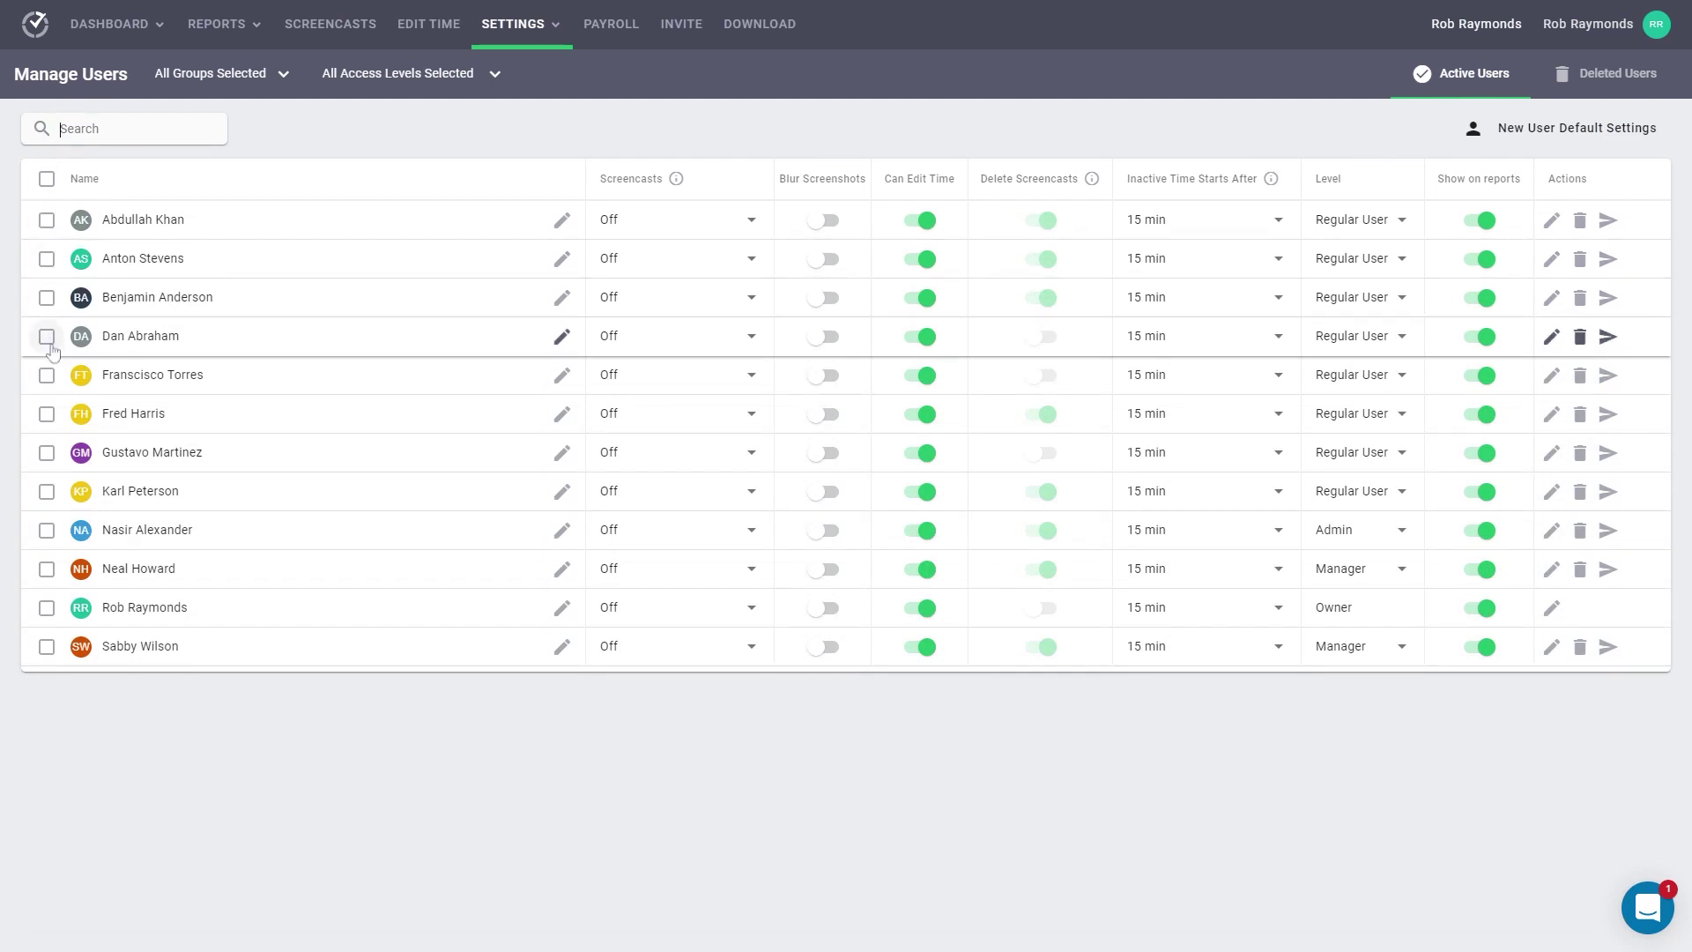
# - Keep the first user's name unchanged and switch their screencasts to Screenshots (15 min)
pyautogui.click(562, 220)
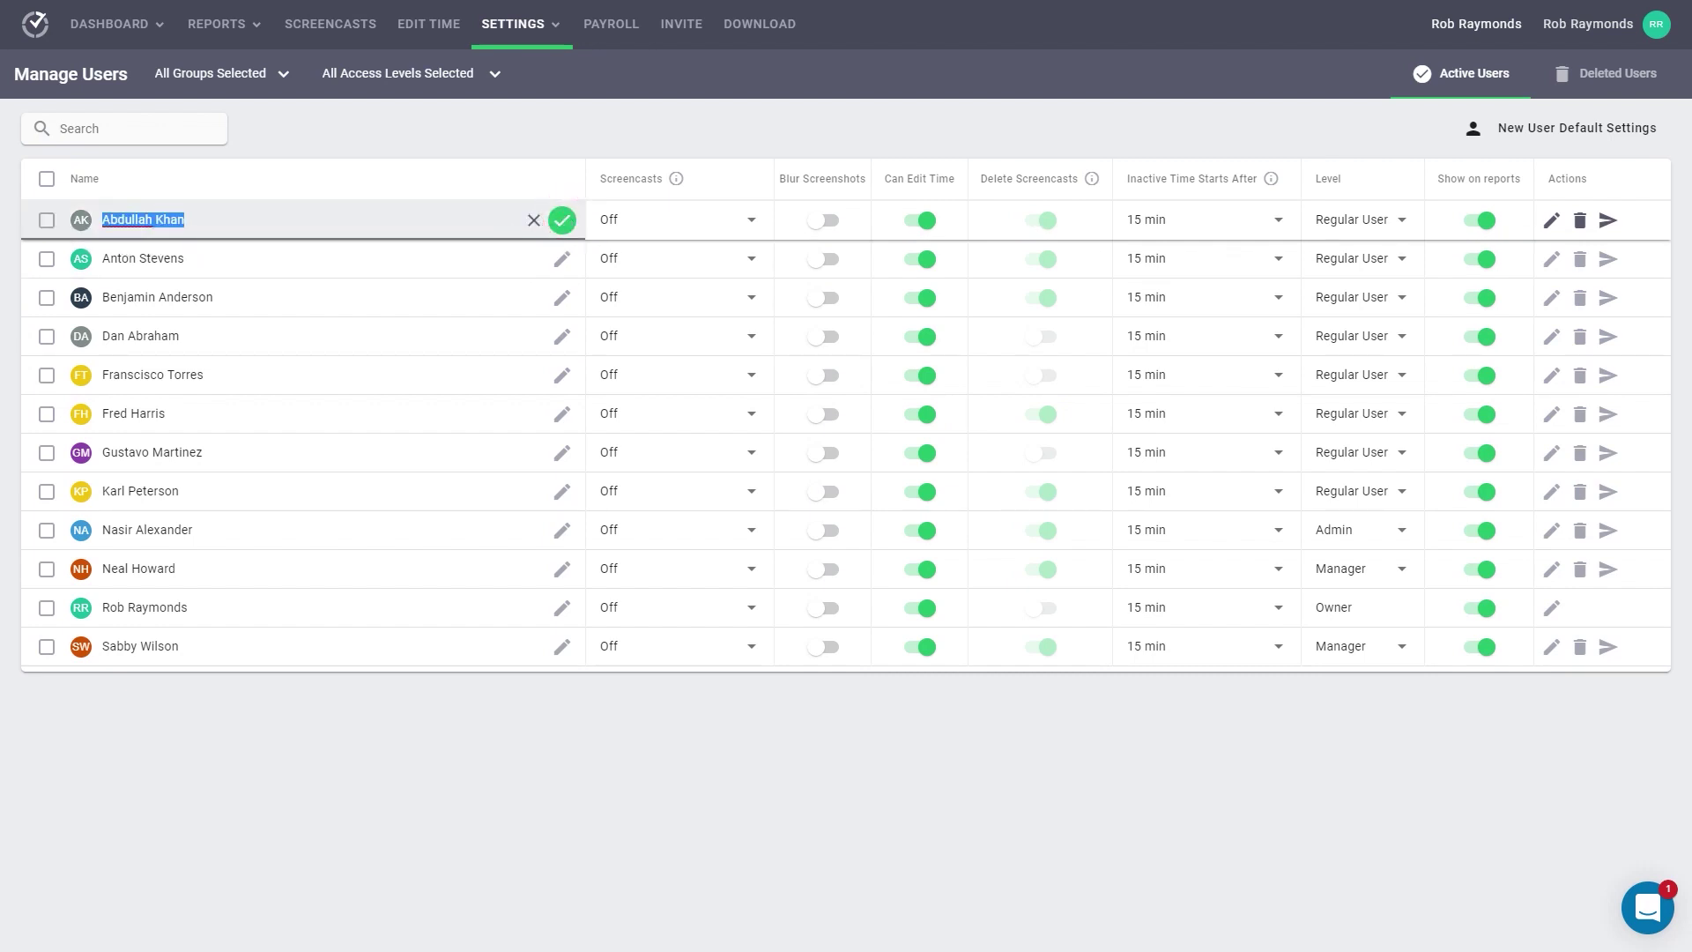
pyautogui.click(562, 221)
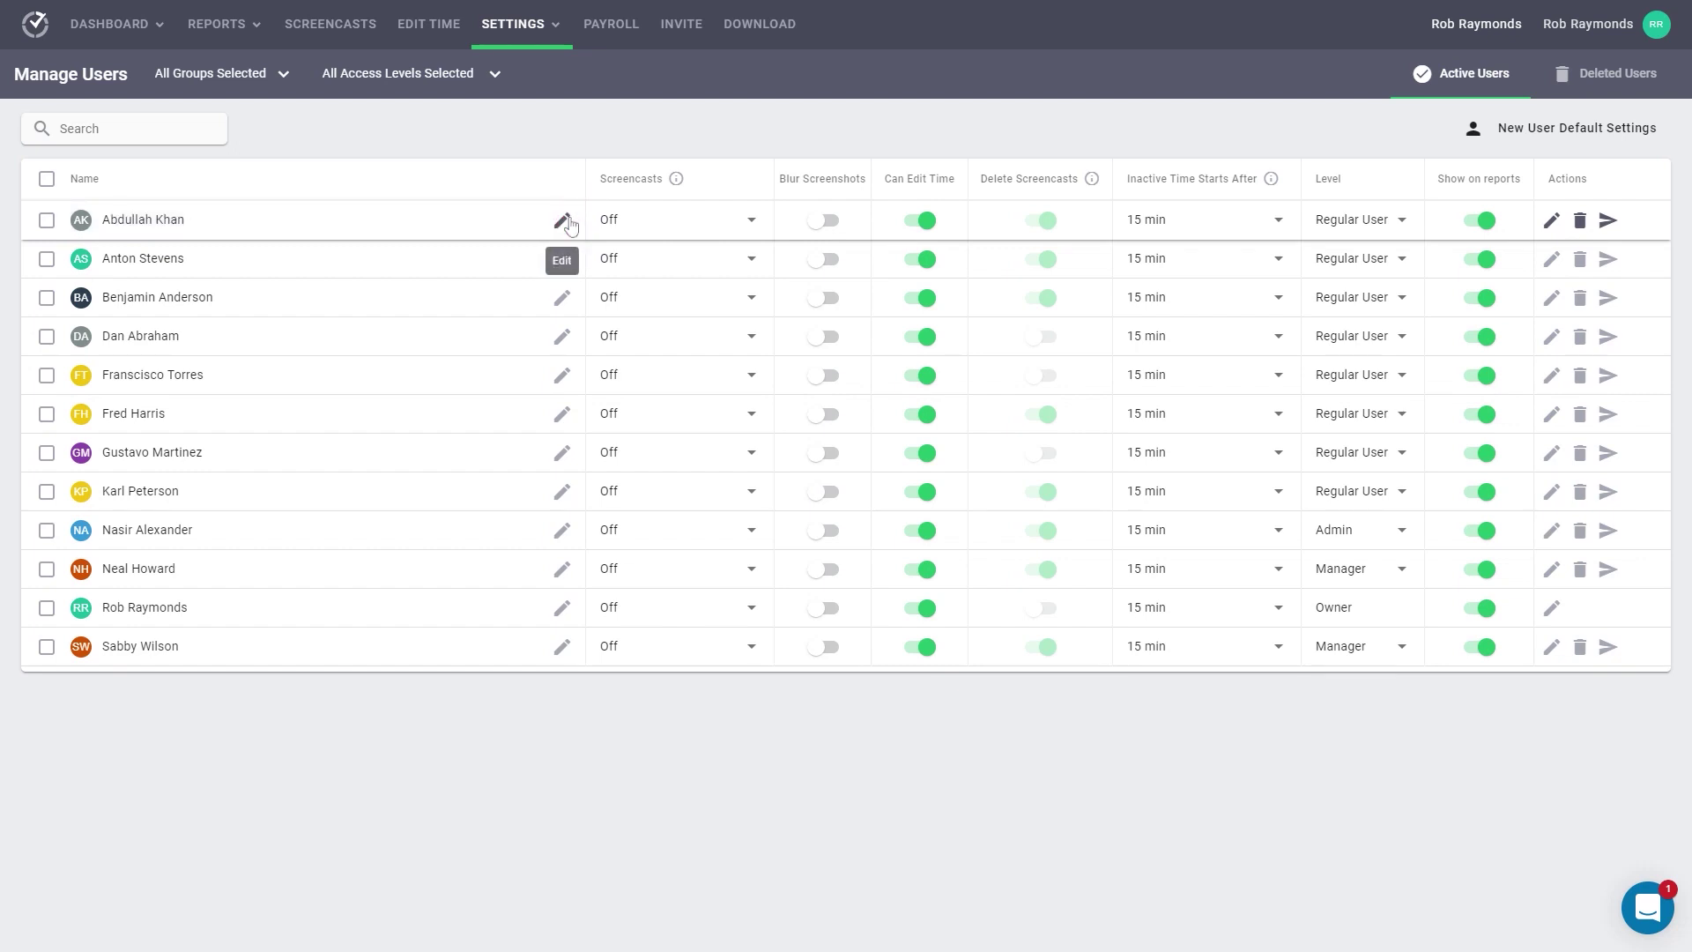
pyautogui.click(750, 224)
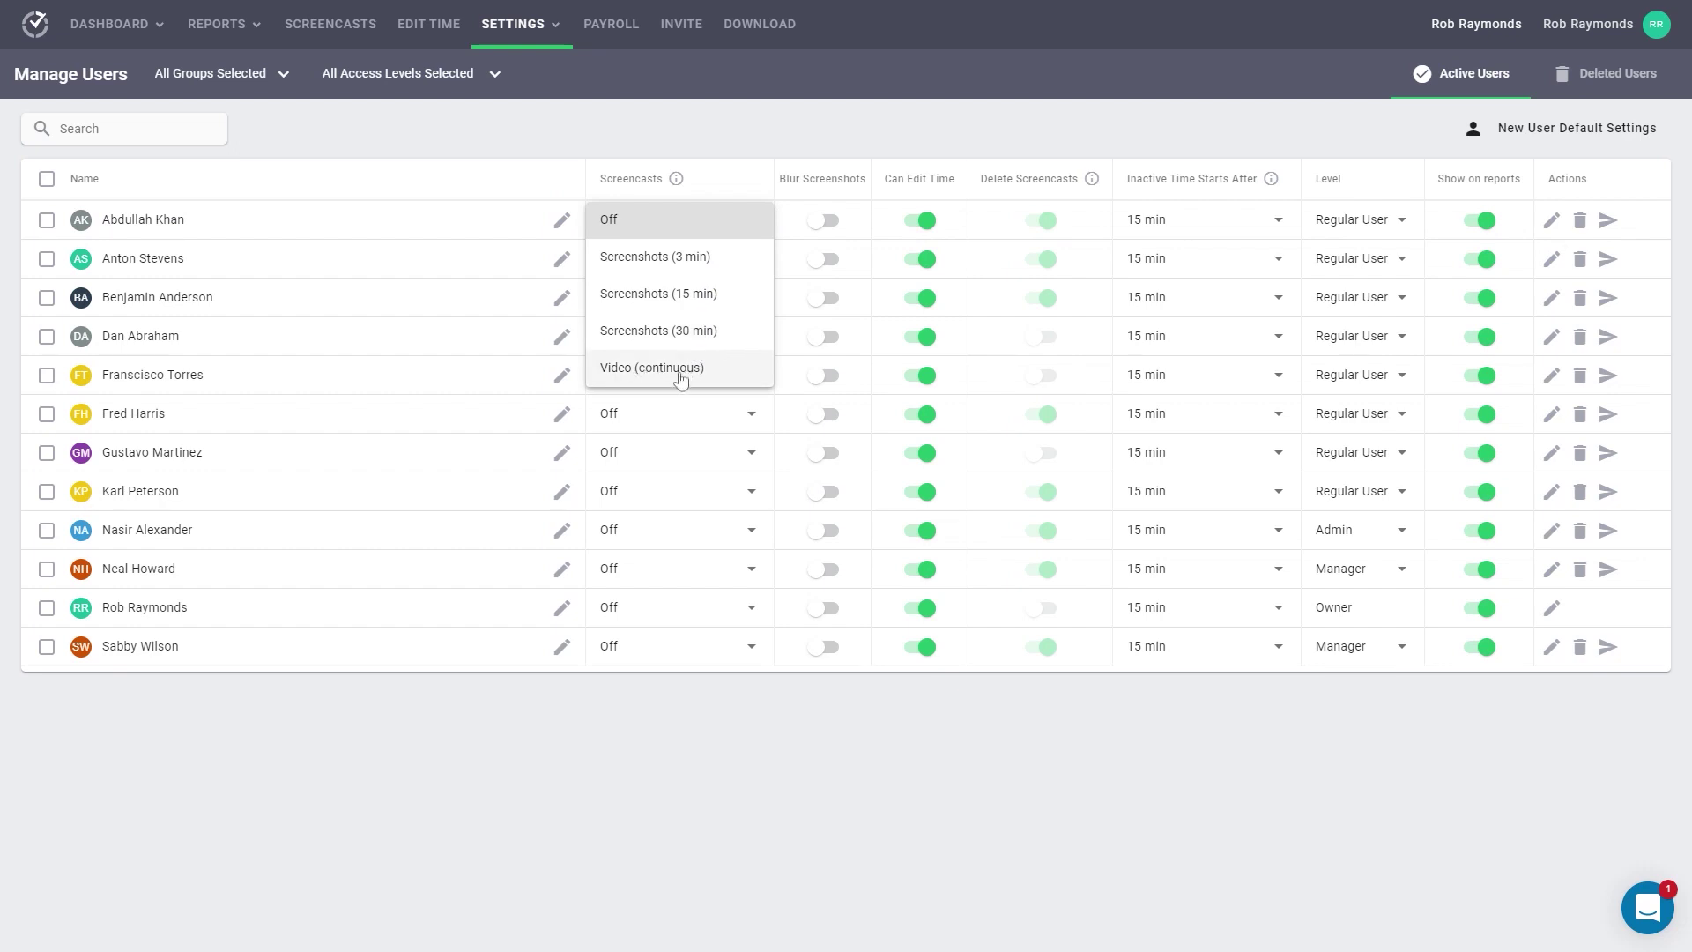
pyautogui.click(692, 293)
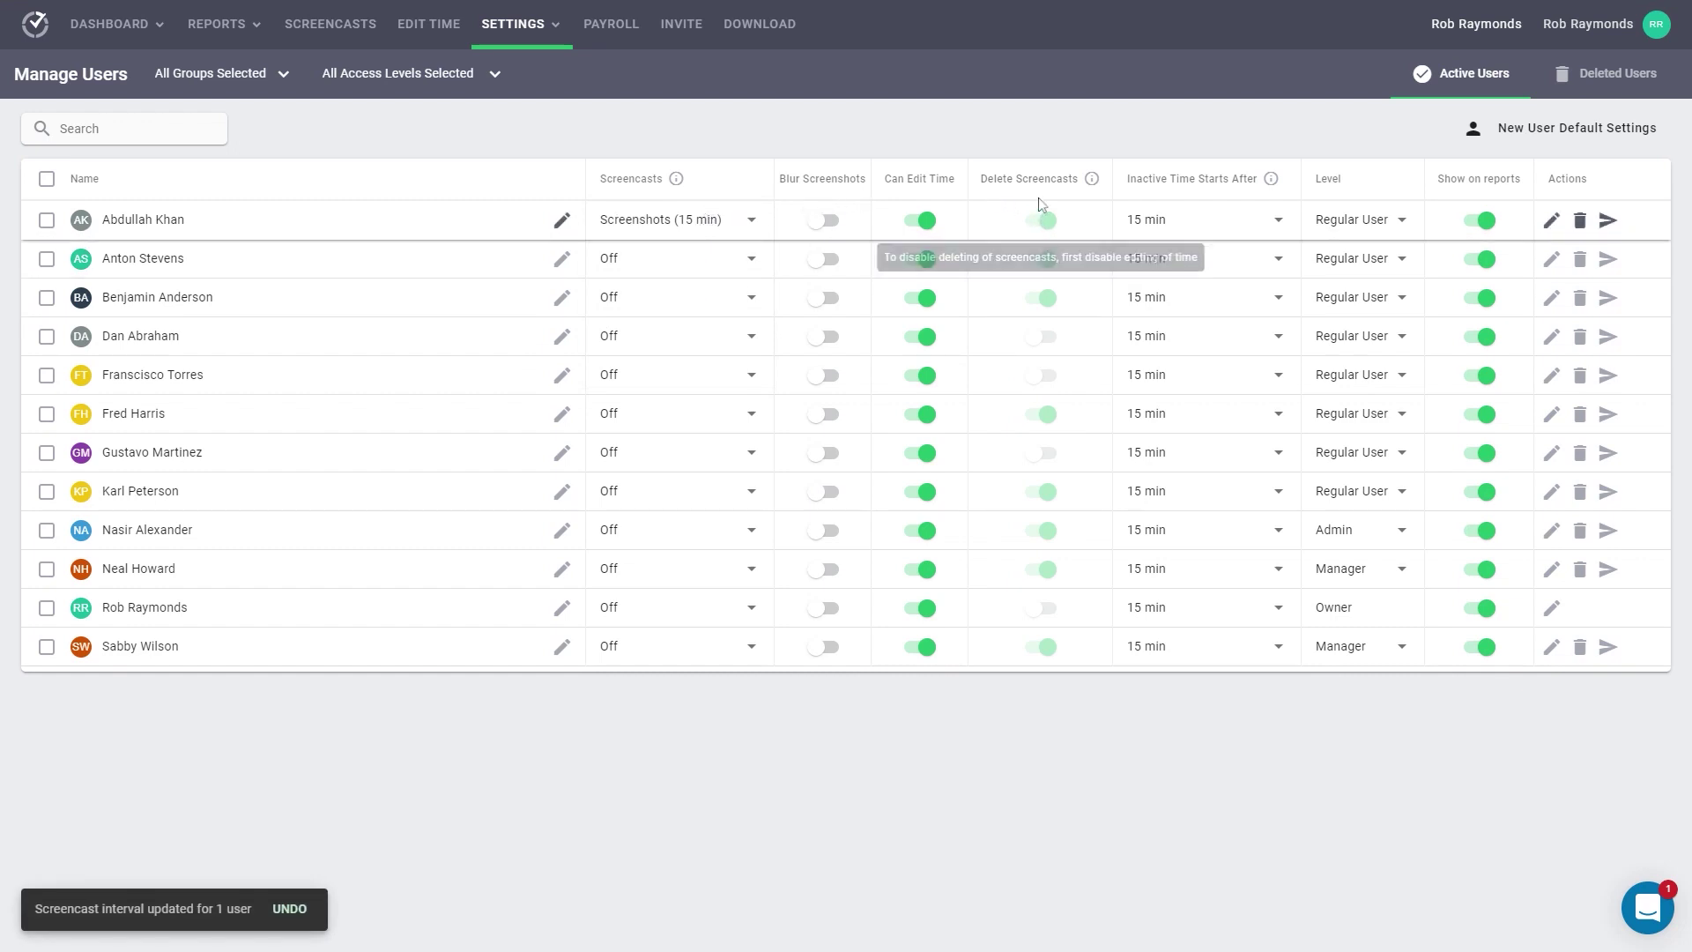
pyautogui.click(821, 220)
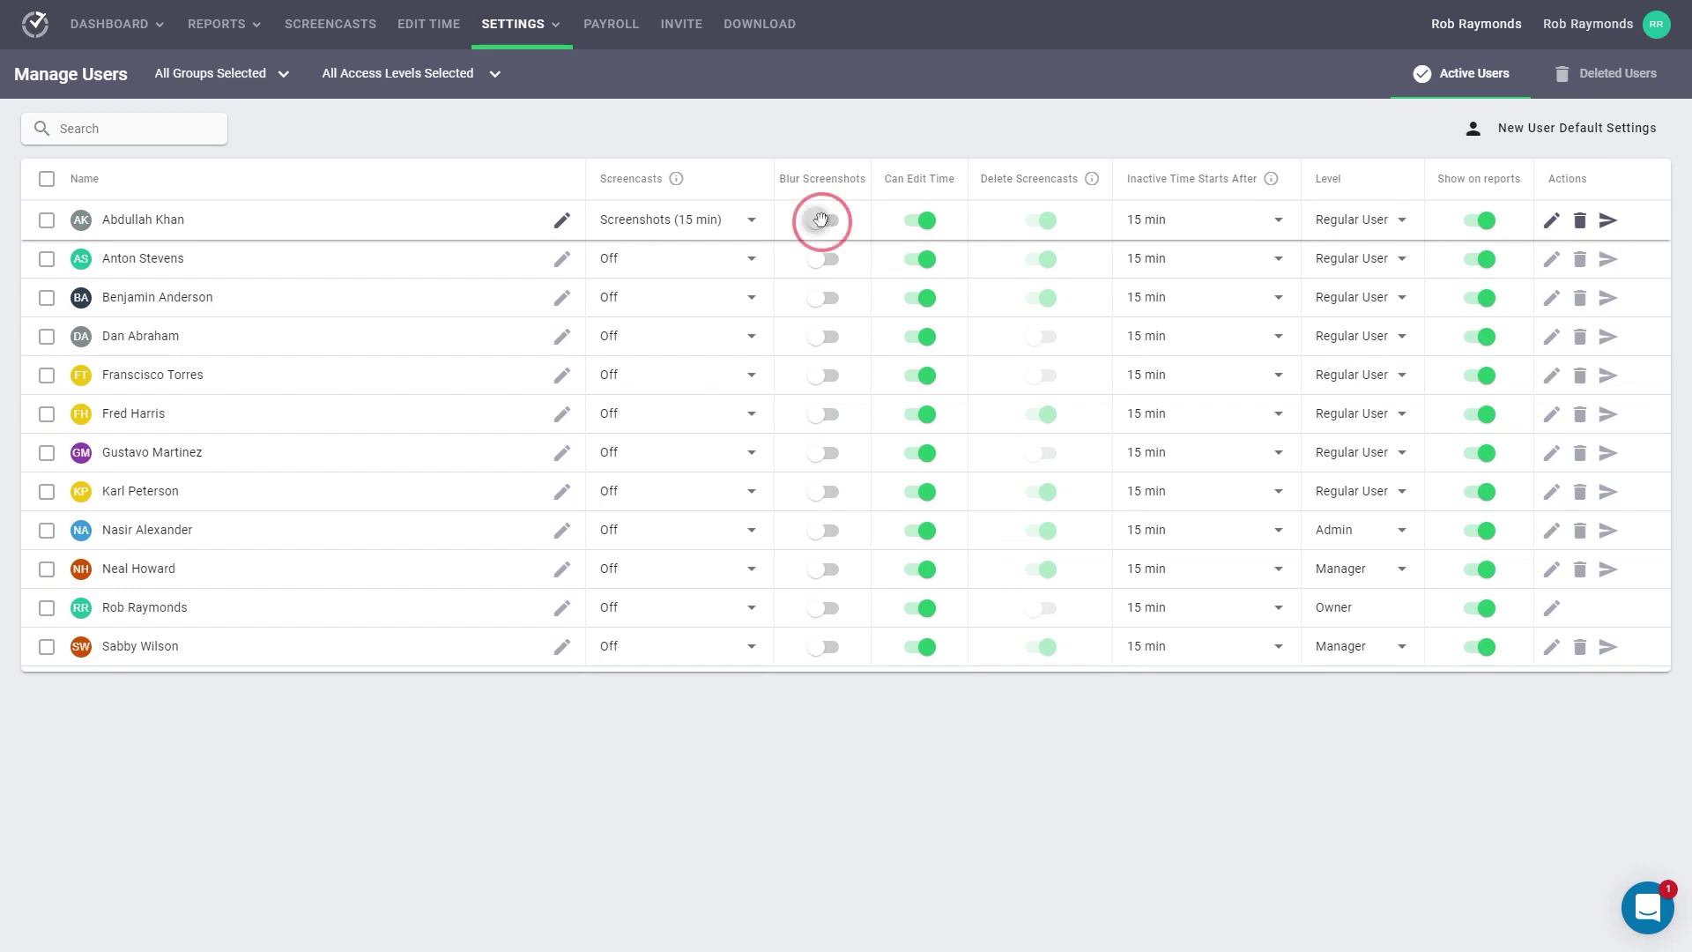
pyautogui.click(822, 220)
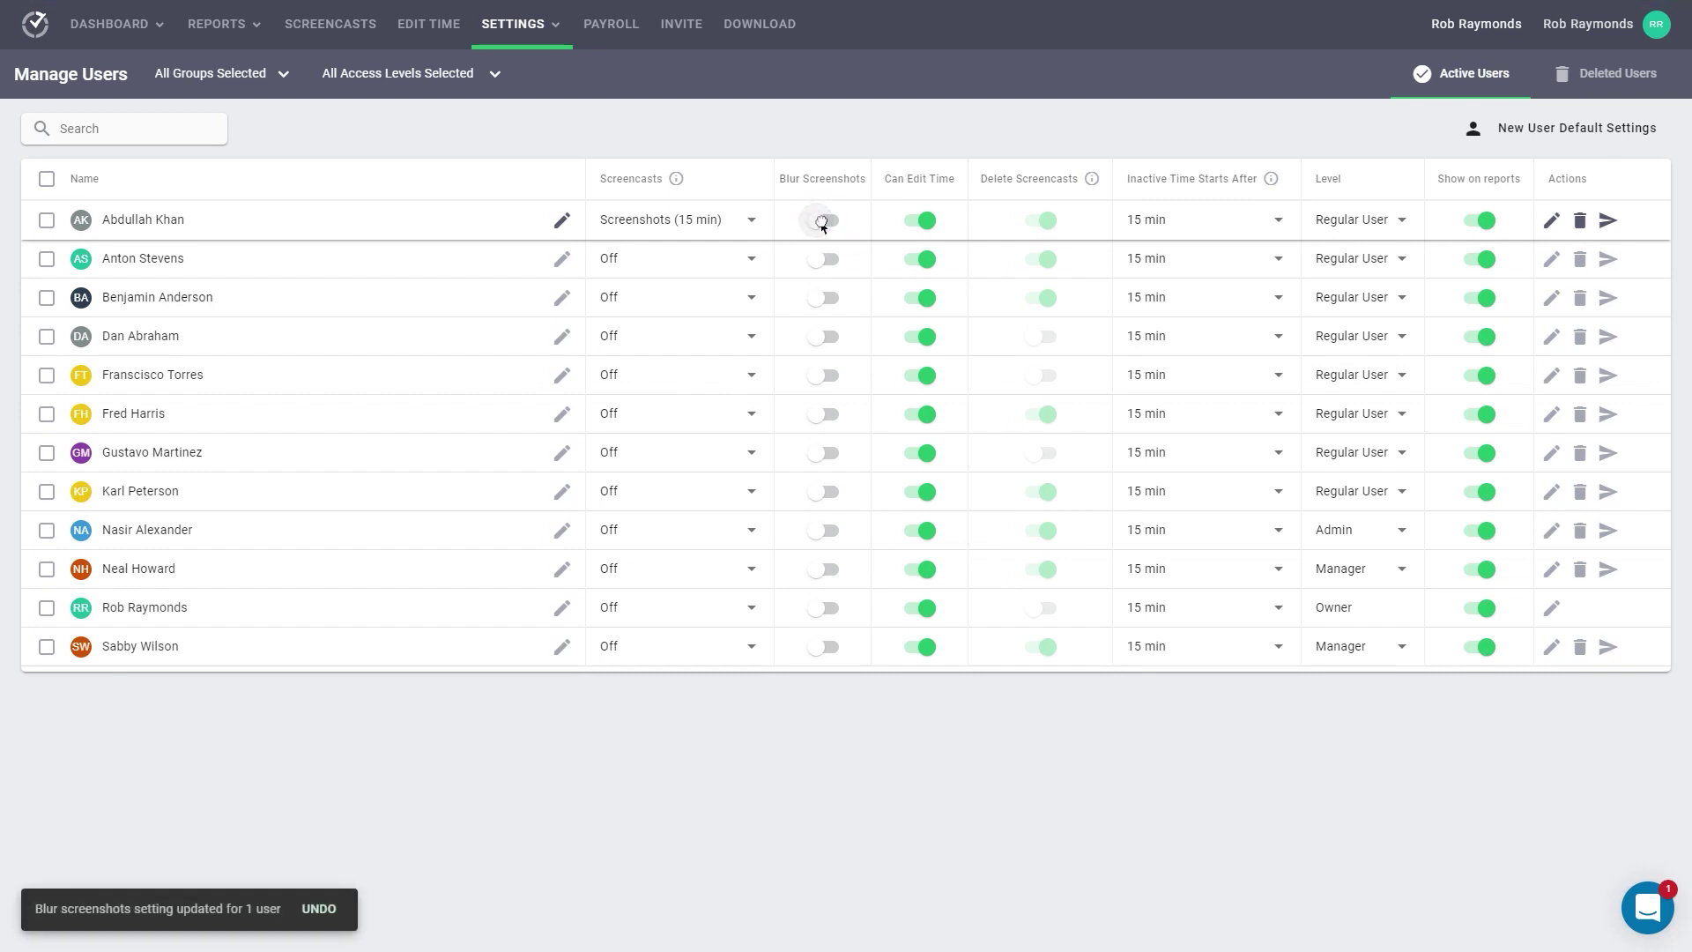
pyautogui.click(926, 218)
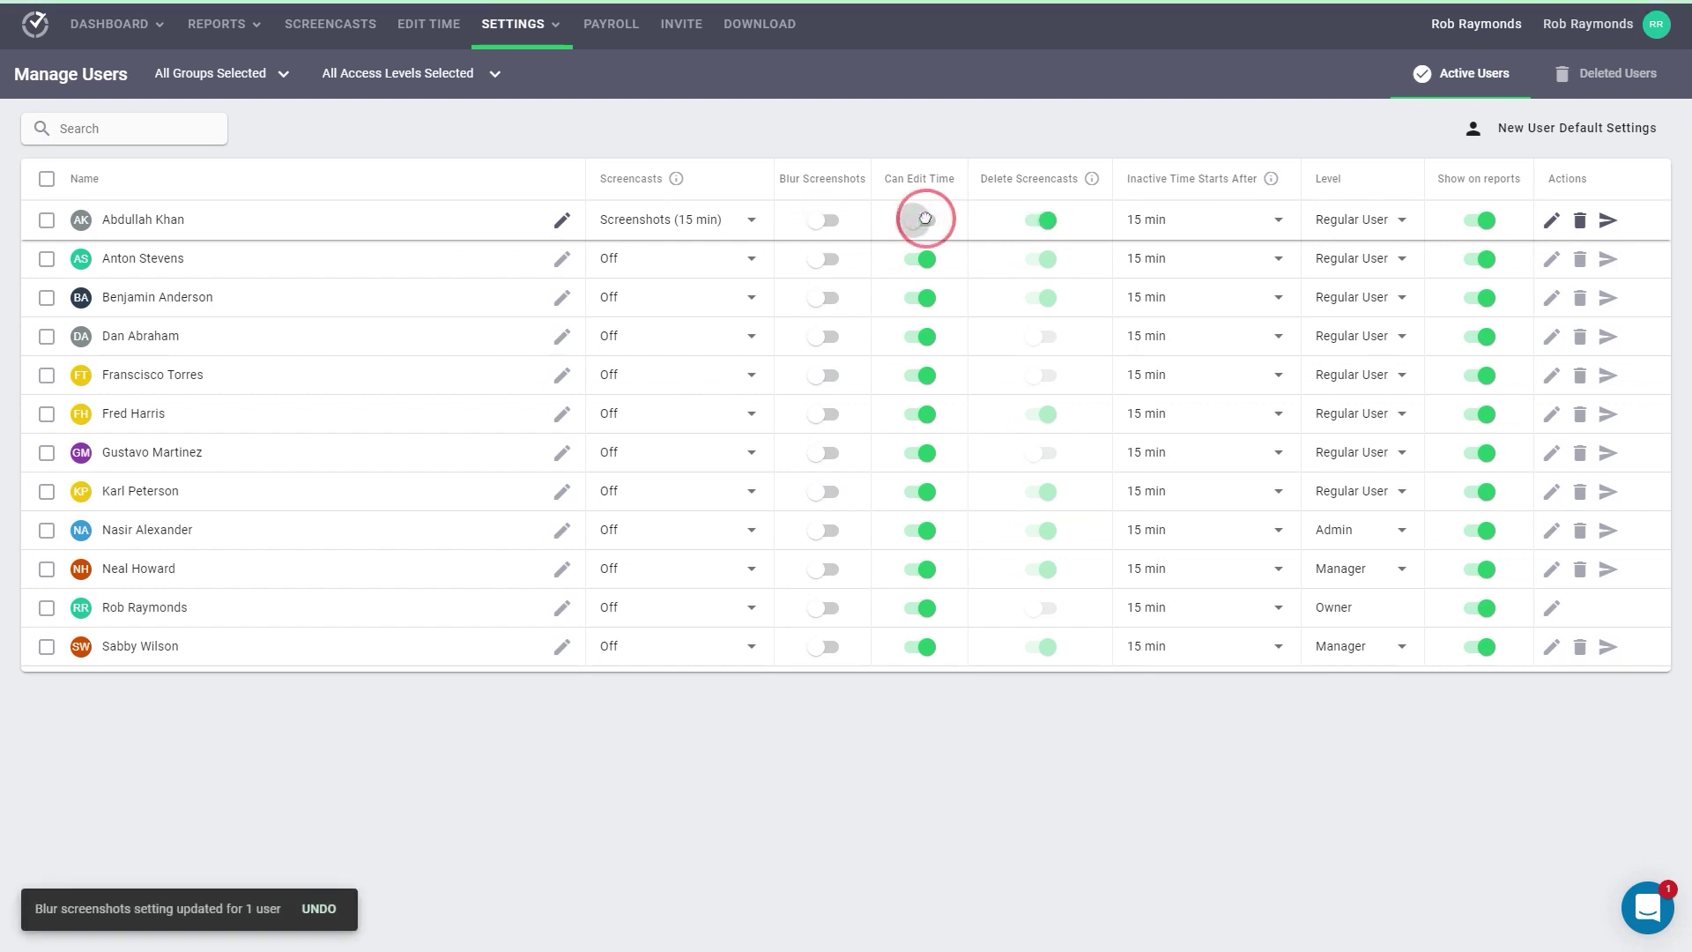
pyautogui.click(926, 220)
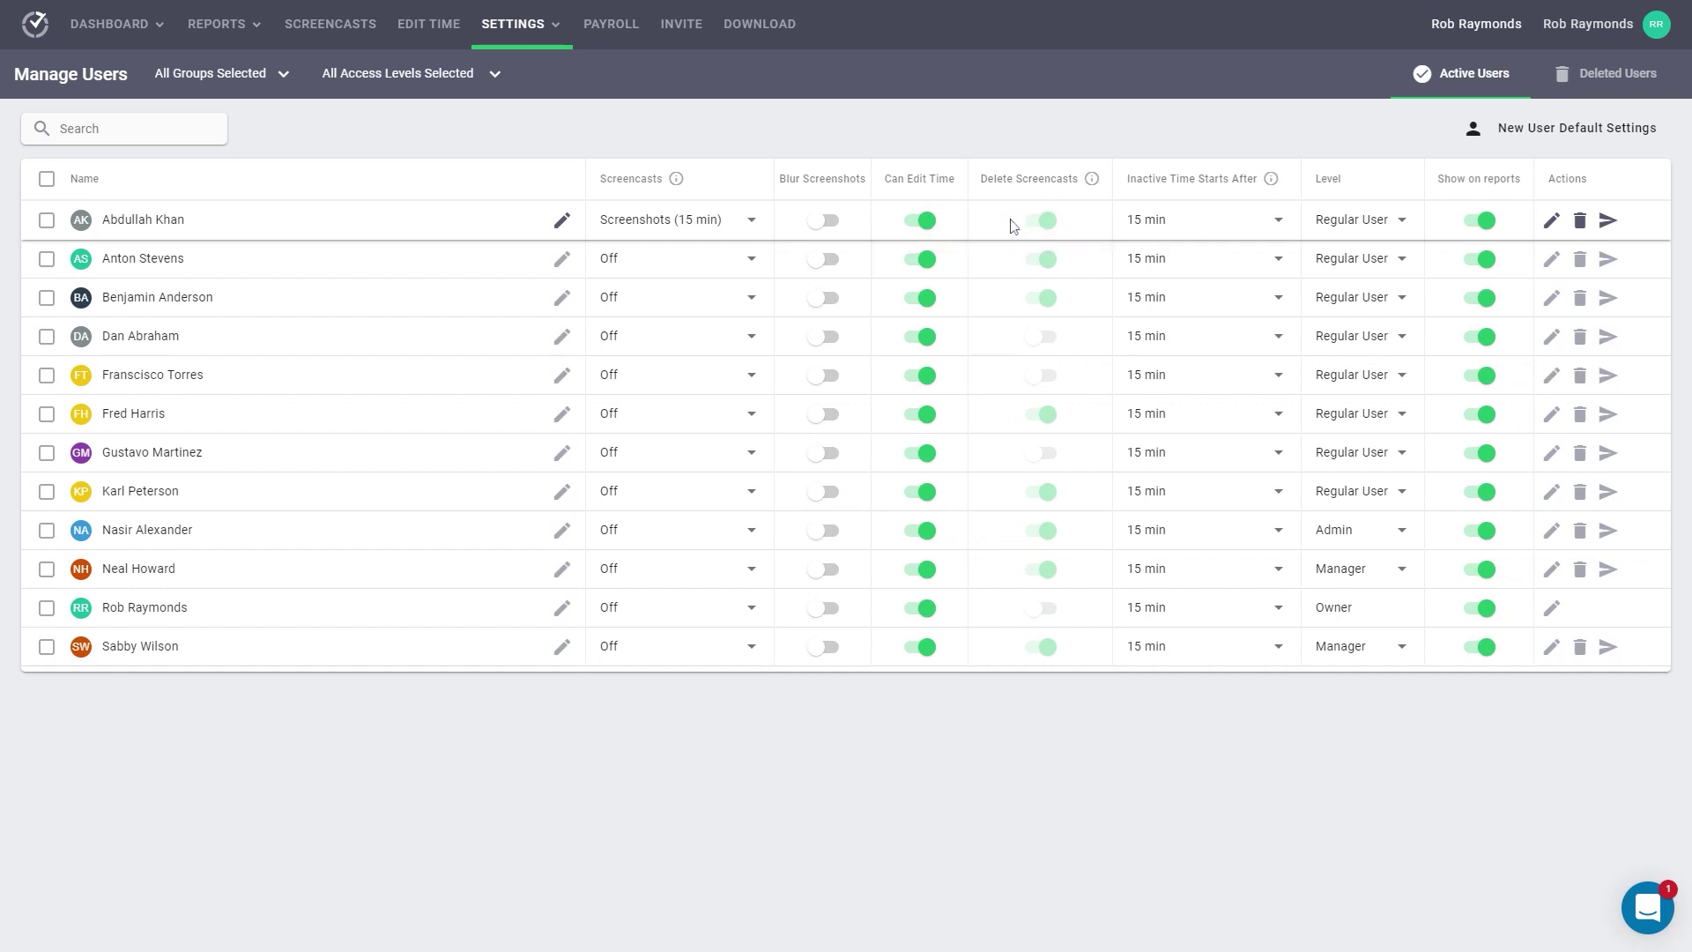
pyautogui.click(921, 220)
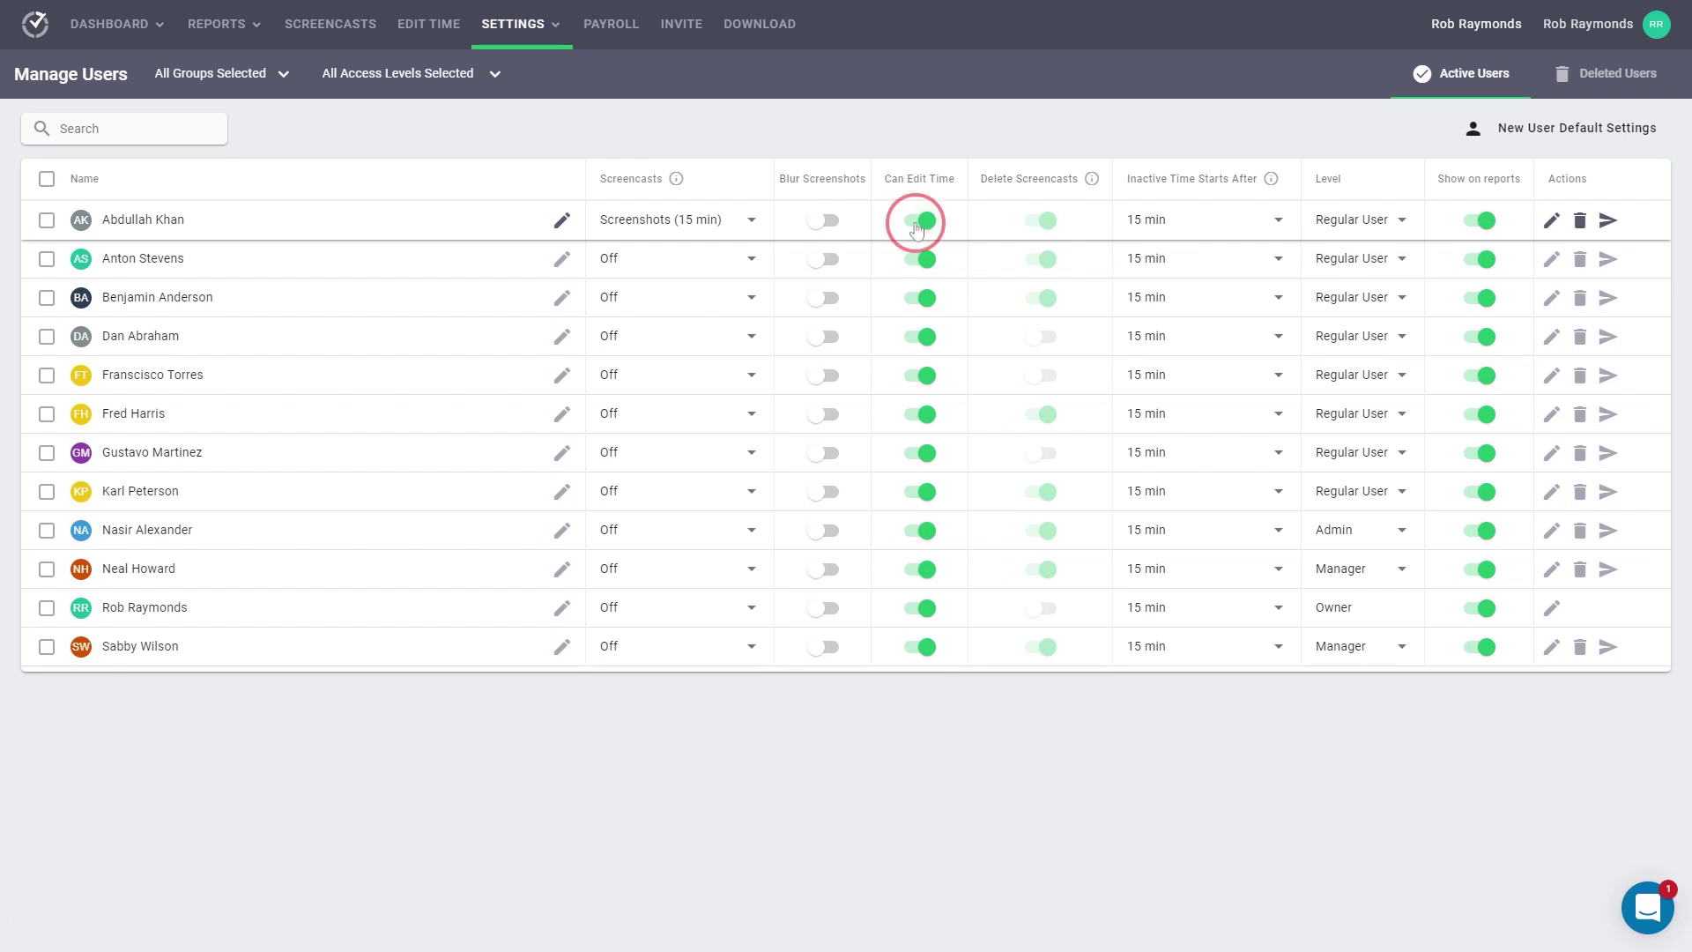
pyautogui.click(1043, 220)
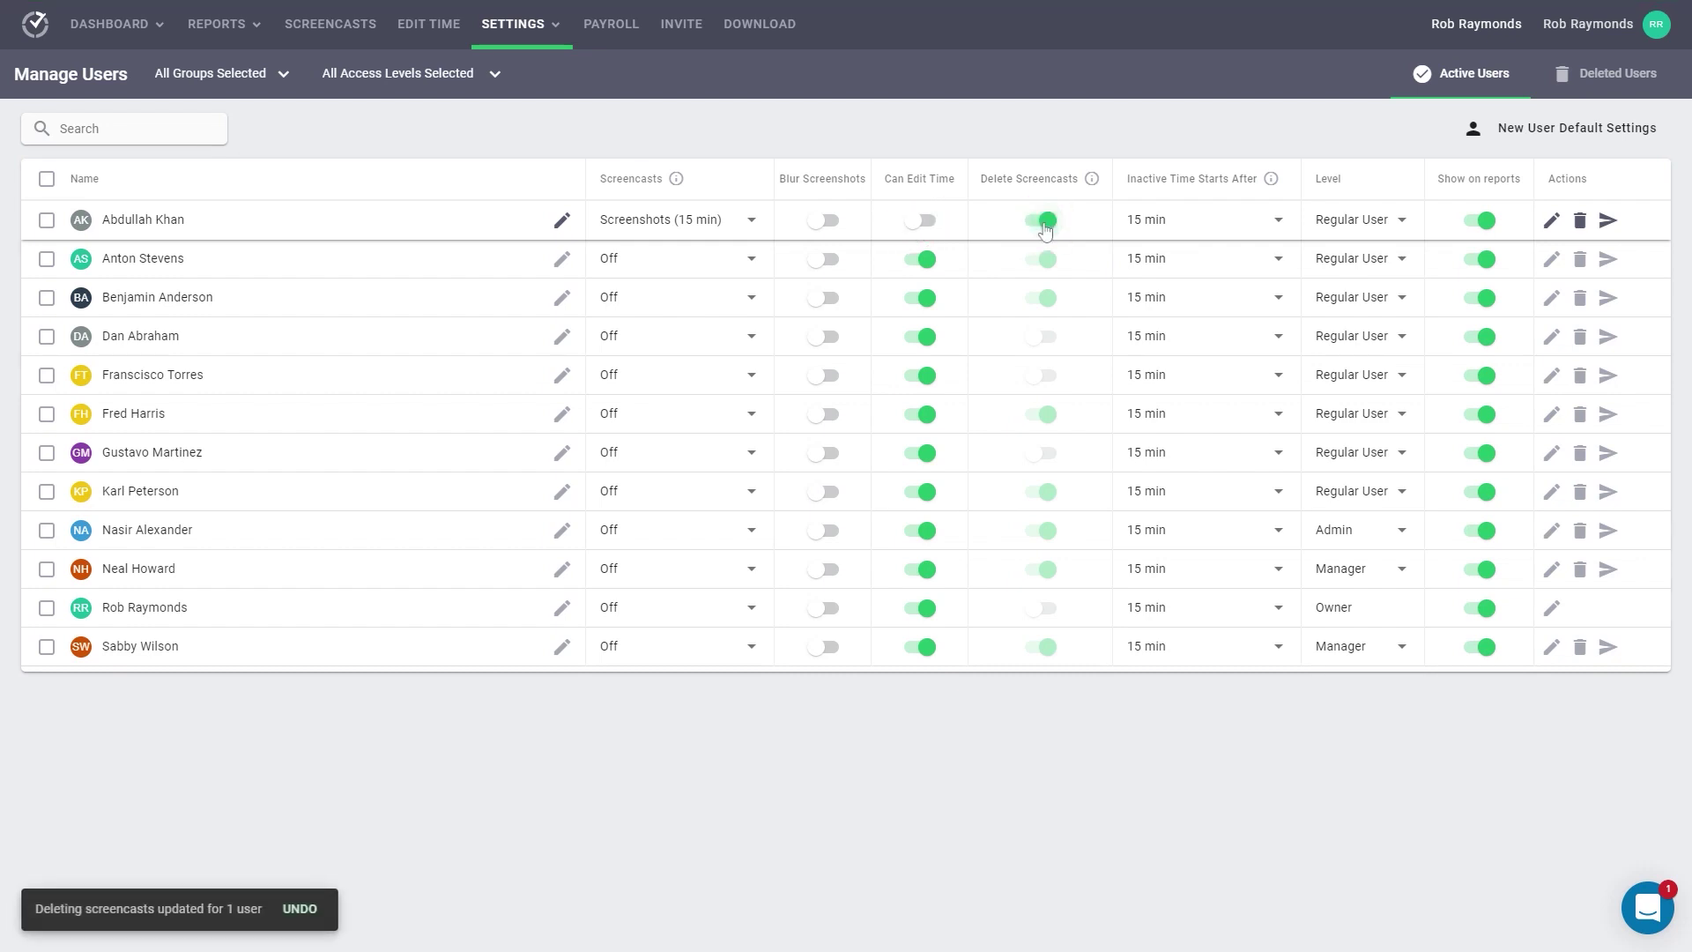
pyautogui.click(915, 220)
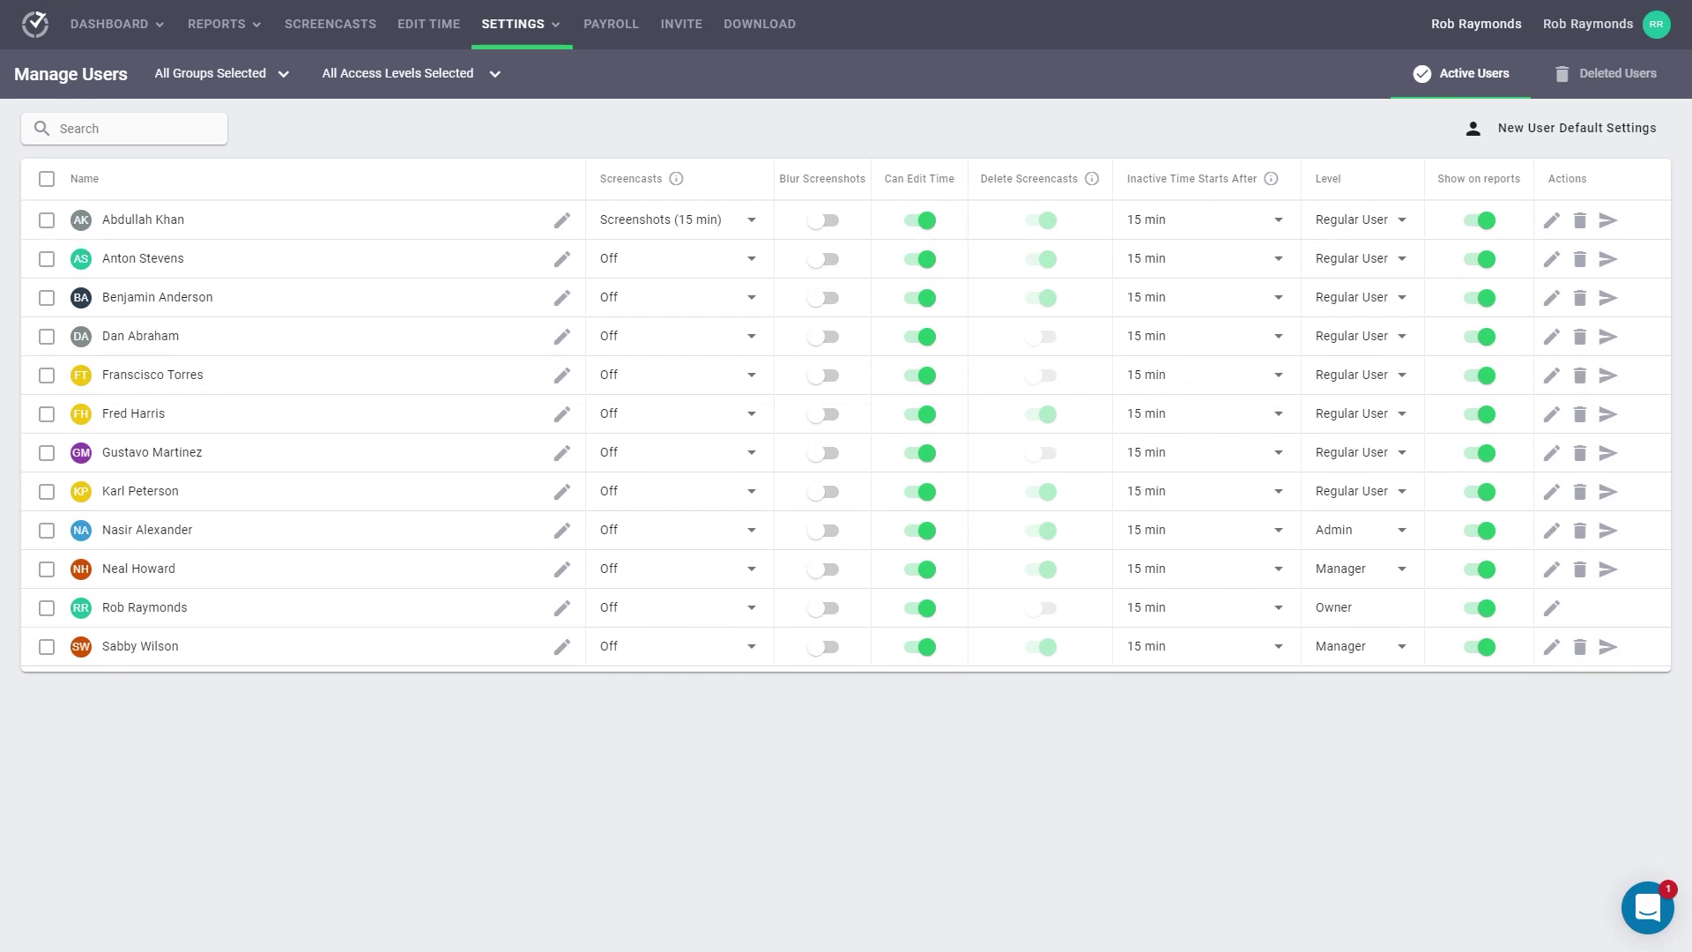
pyautogui.click(1276, 220)
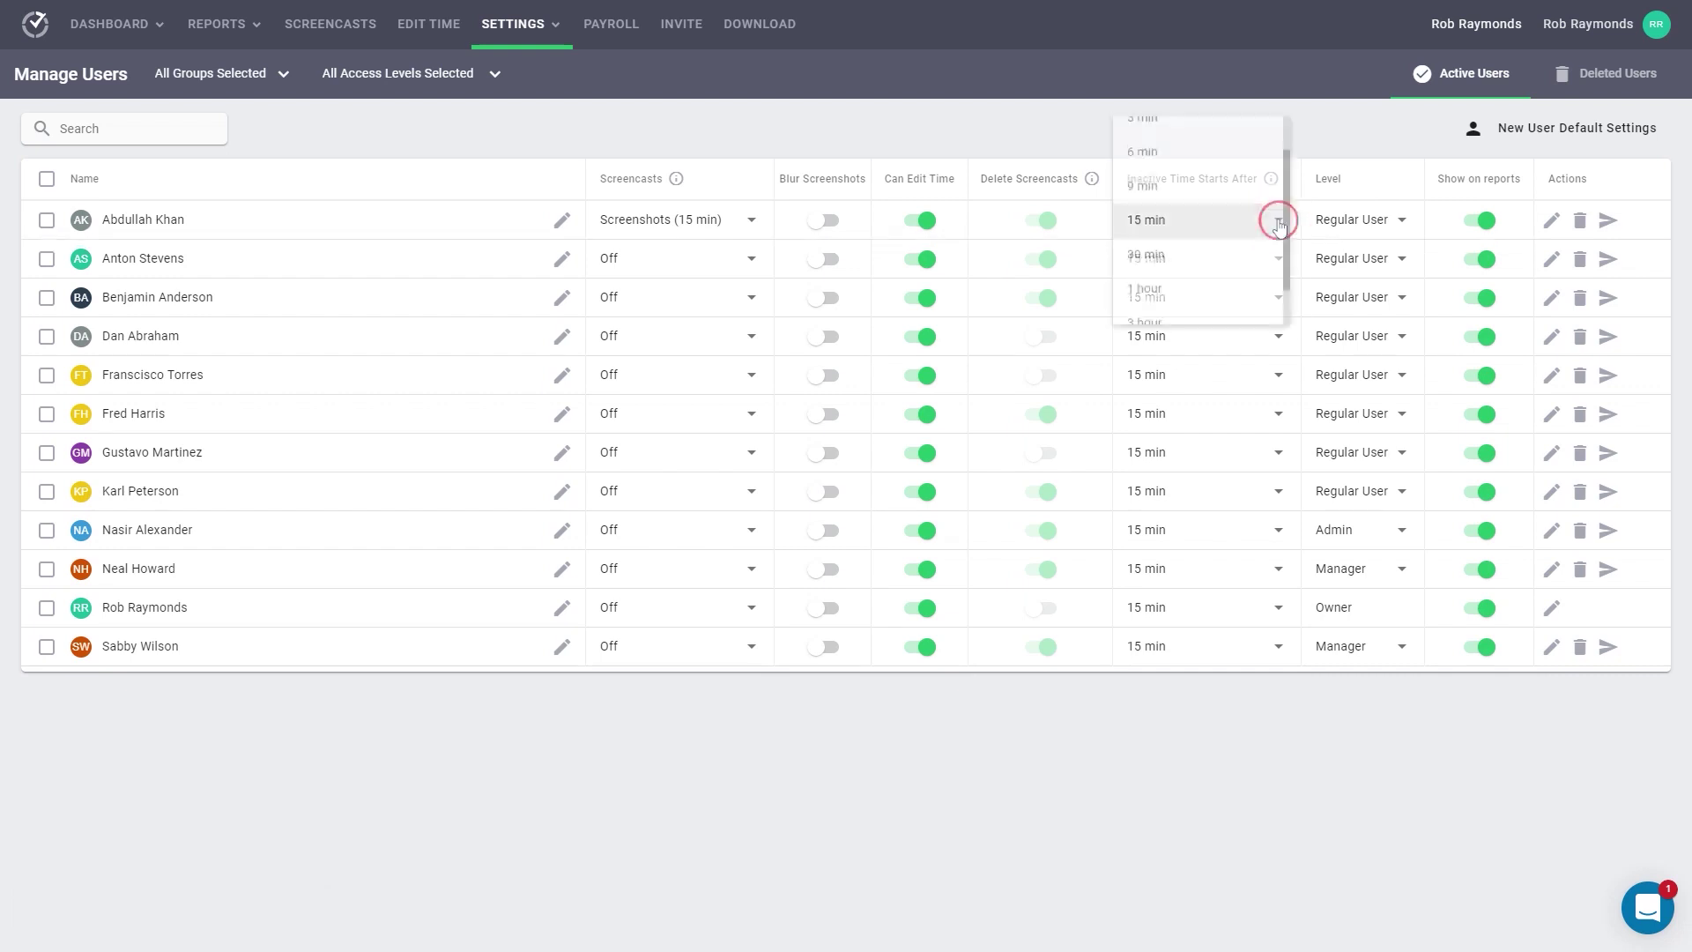
pyautogui.moveTo(1299, 206)
pyautogui.mouseDown()
pyautogui.moveTo(1299, 264)
pyautogui.moveTo(1299, 192)
pyautogui.mouseUp()
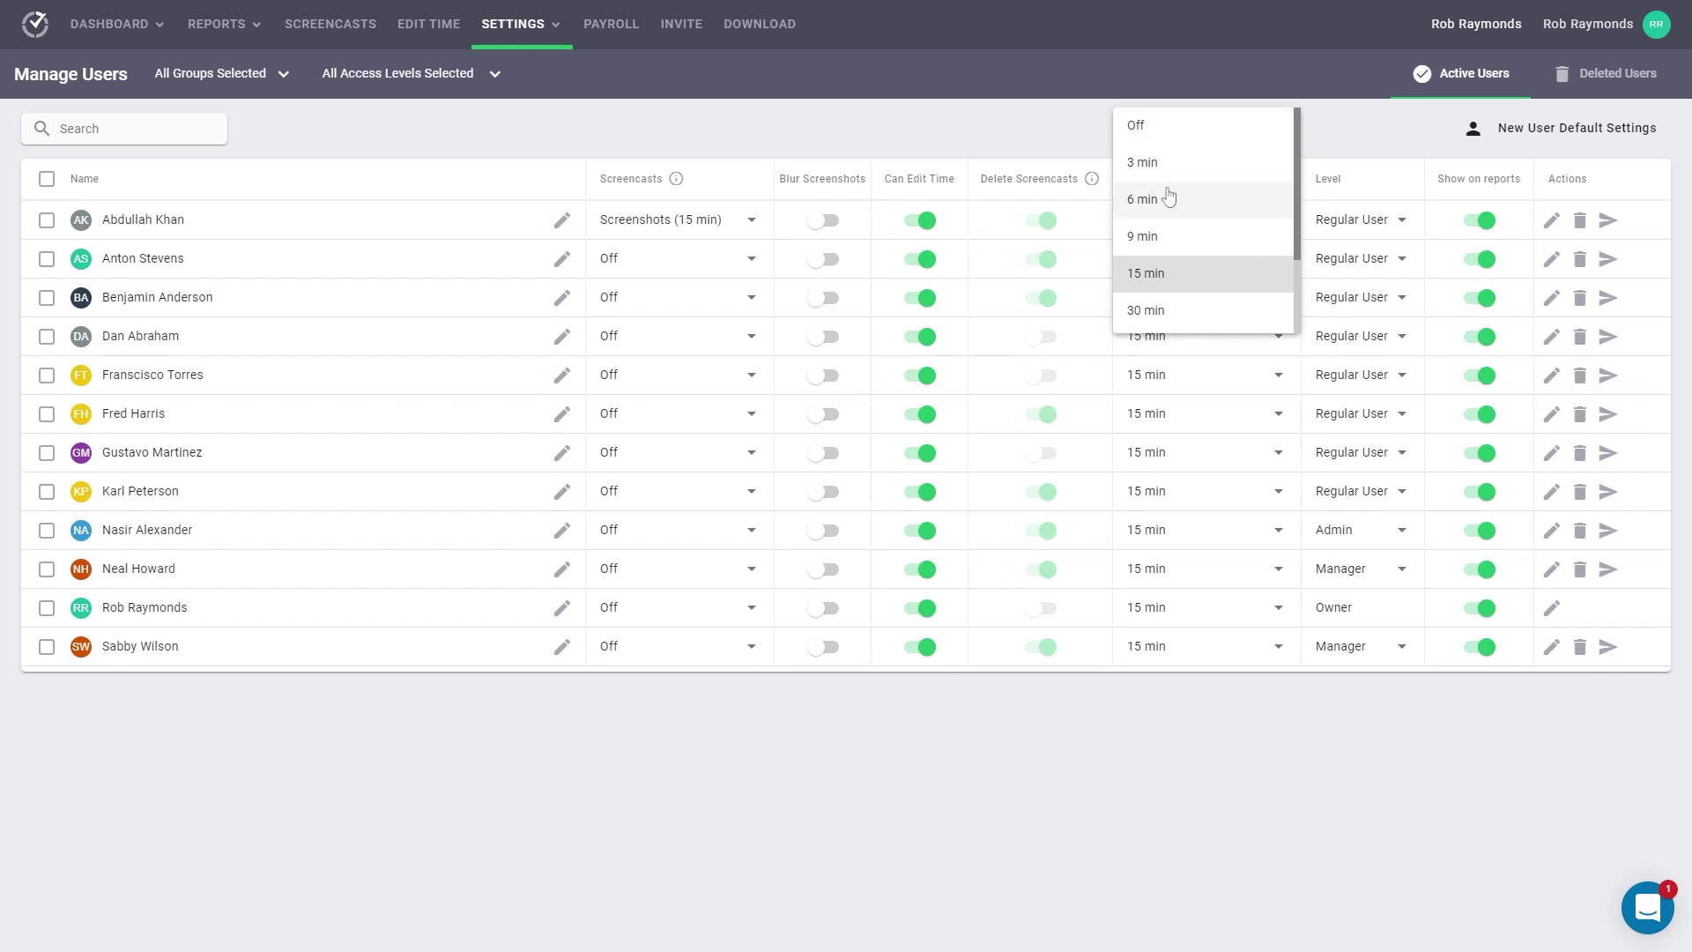
pyautogui.click(1159, 275)
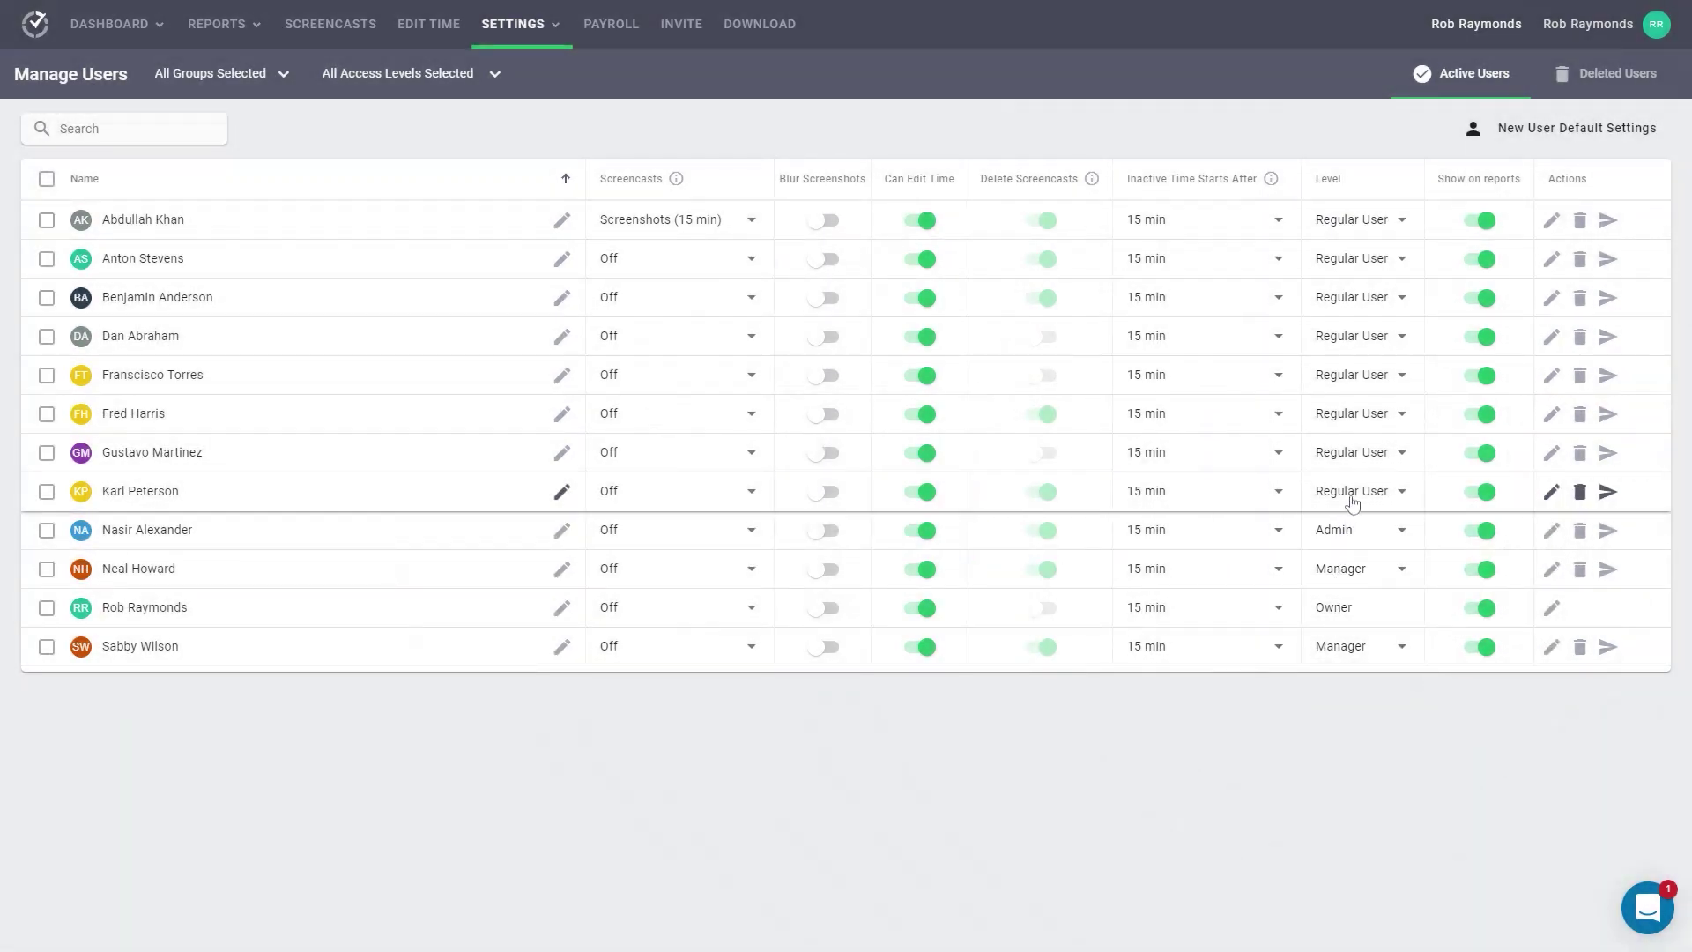
pyautogui.click(1353, 495)
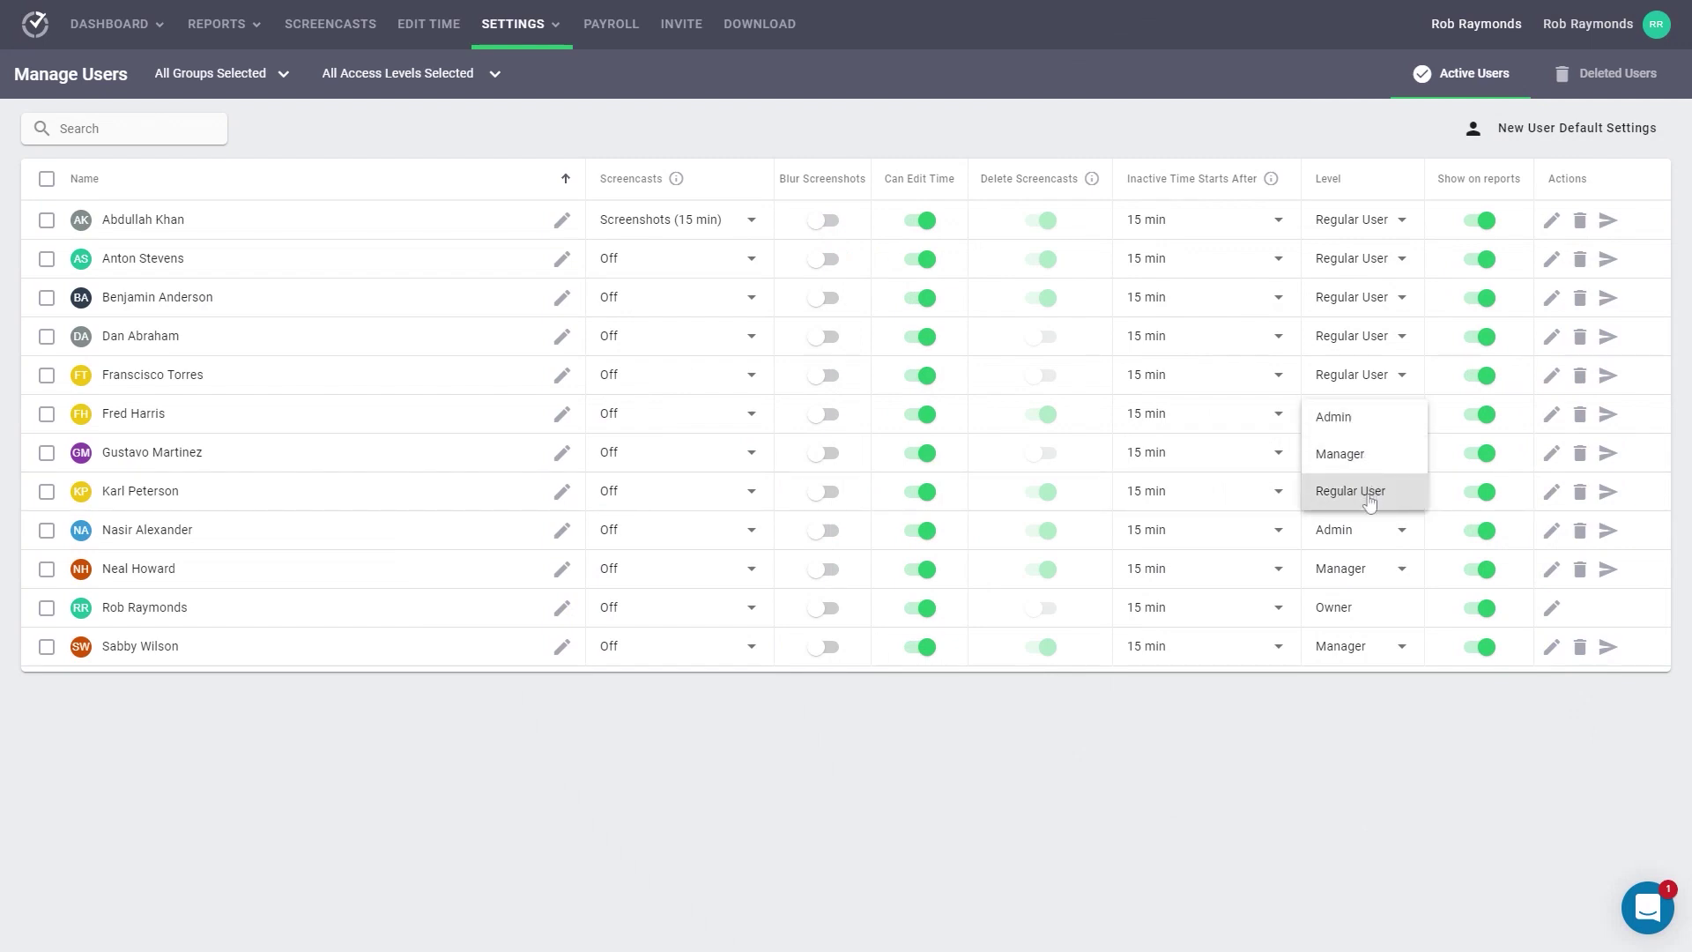
pyautogui.click(1369, 500)
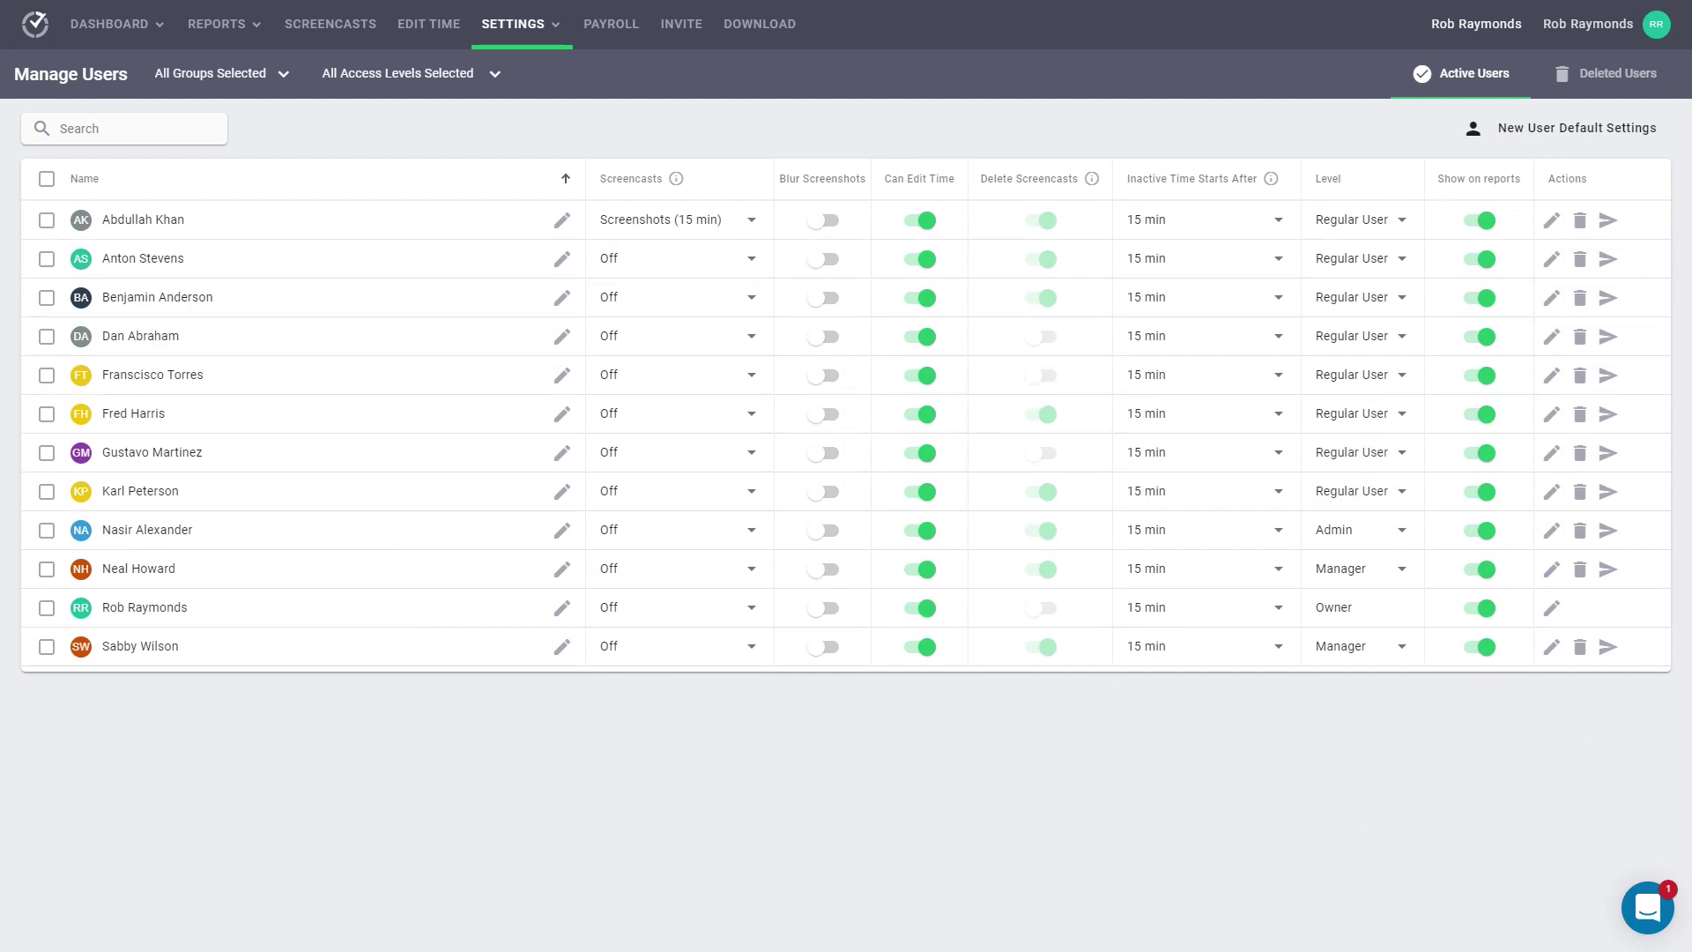
pyautogui.click(1481, 220)
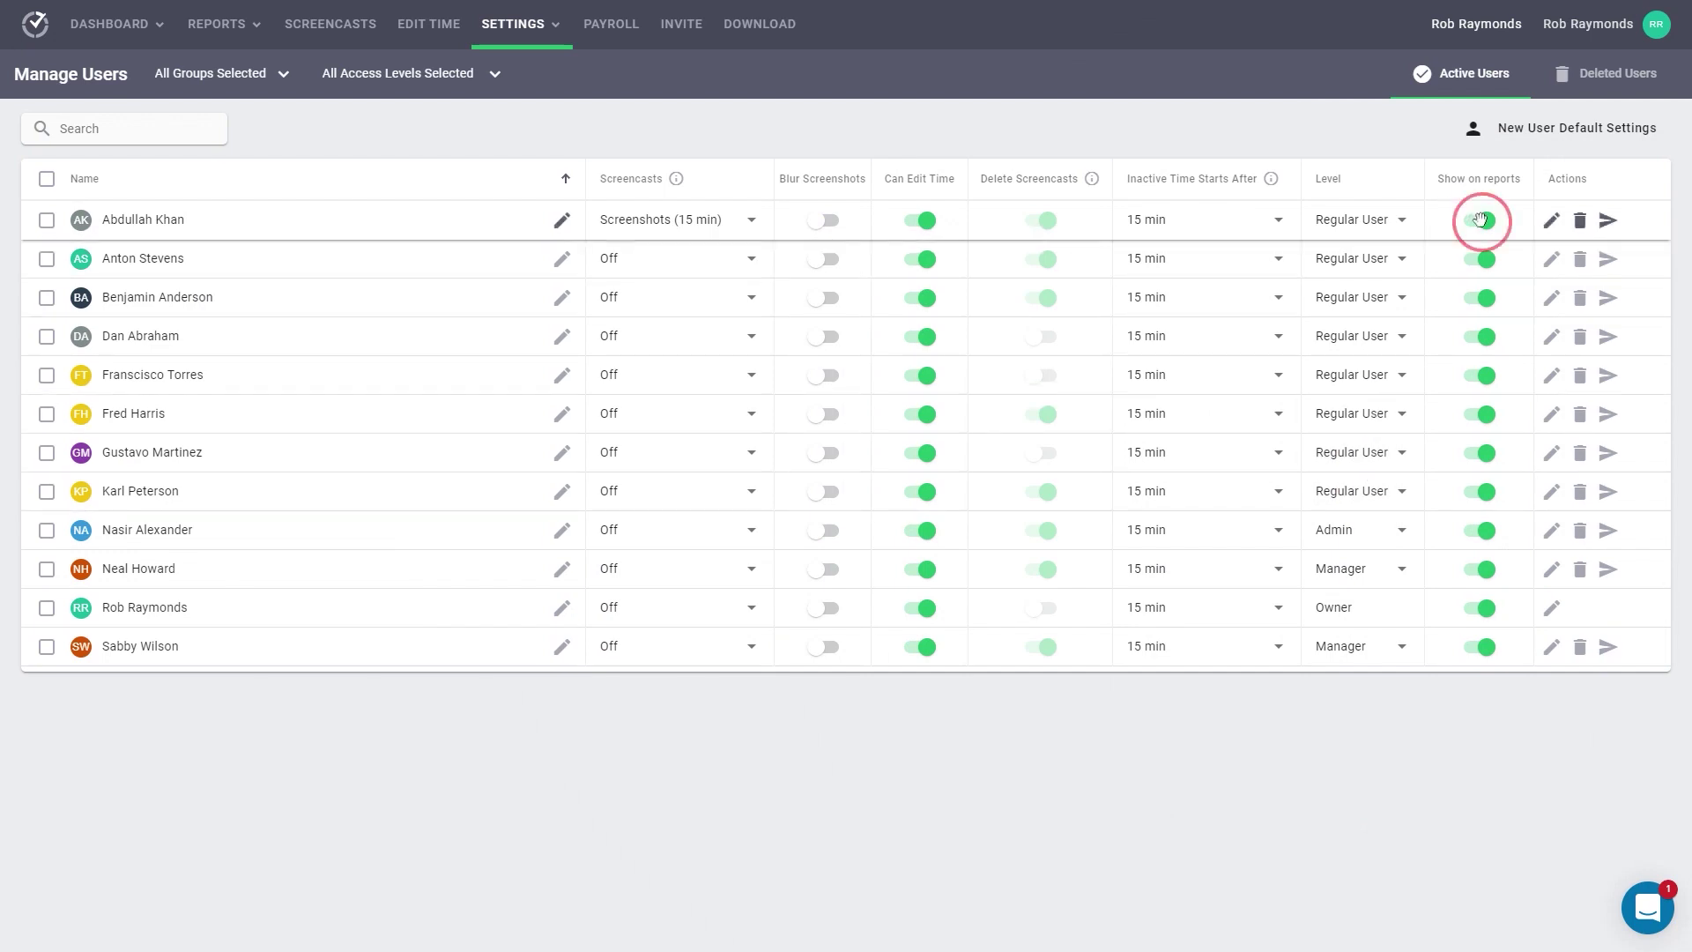
pyautogui.click(1482, 221)
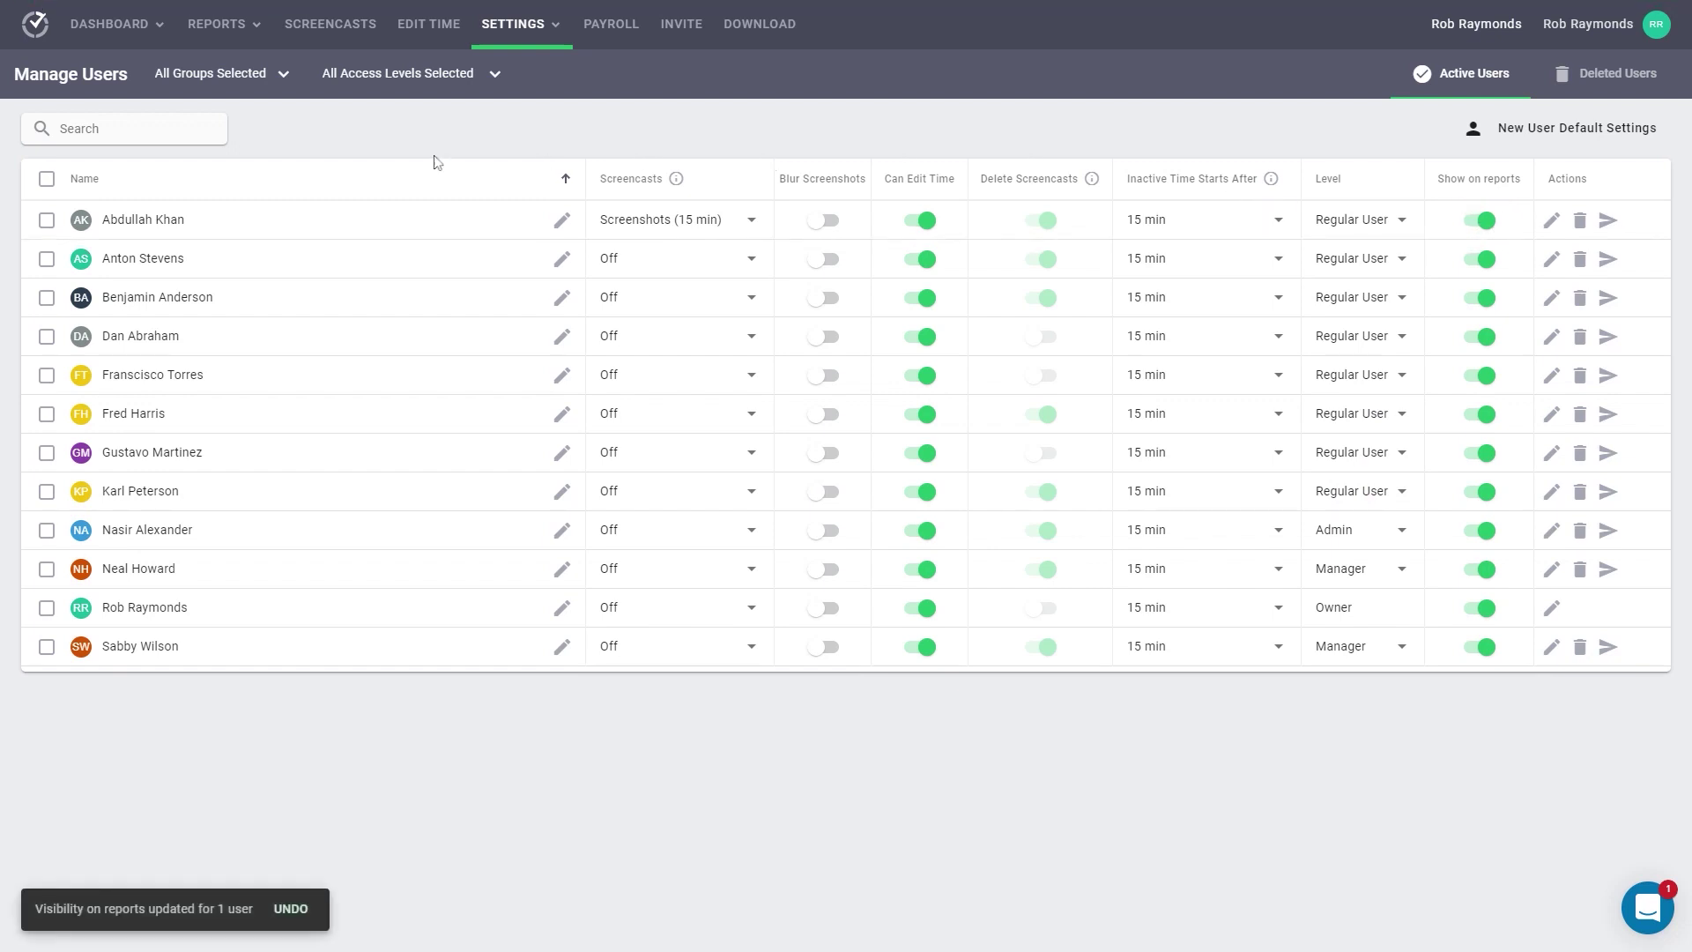
pyautogui.click(206, 77)
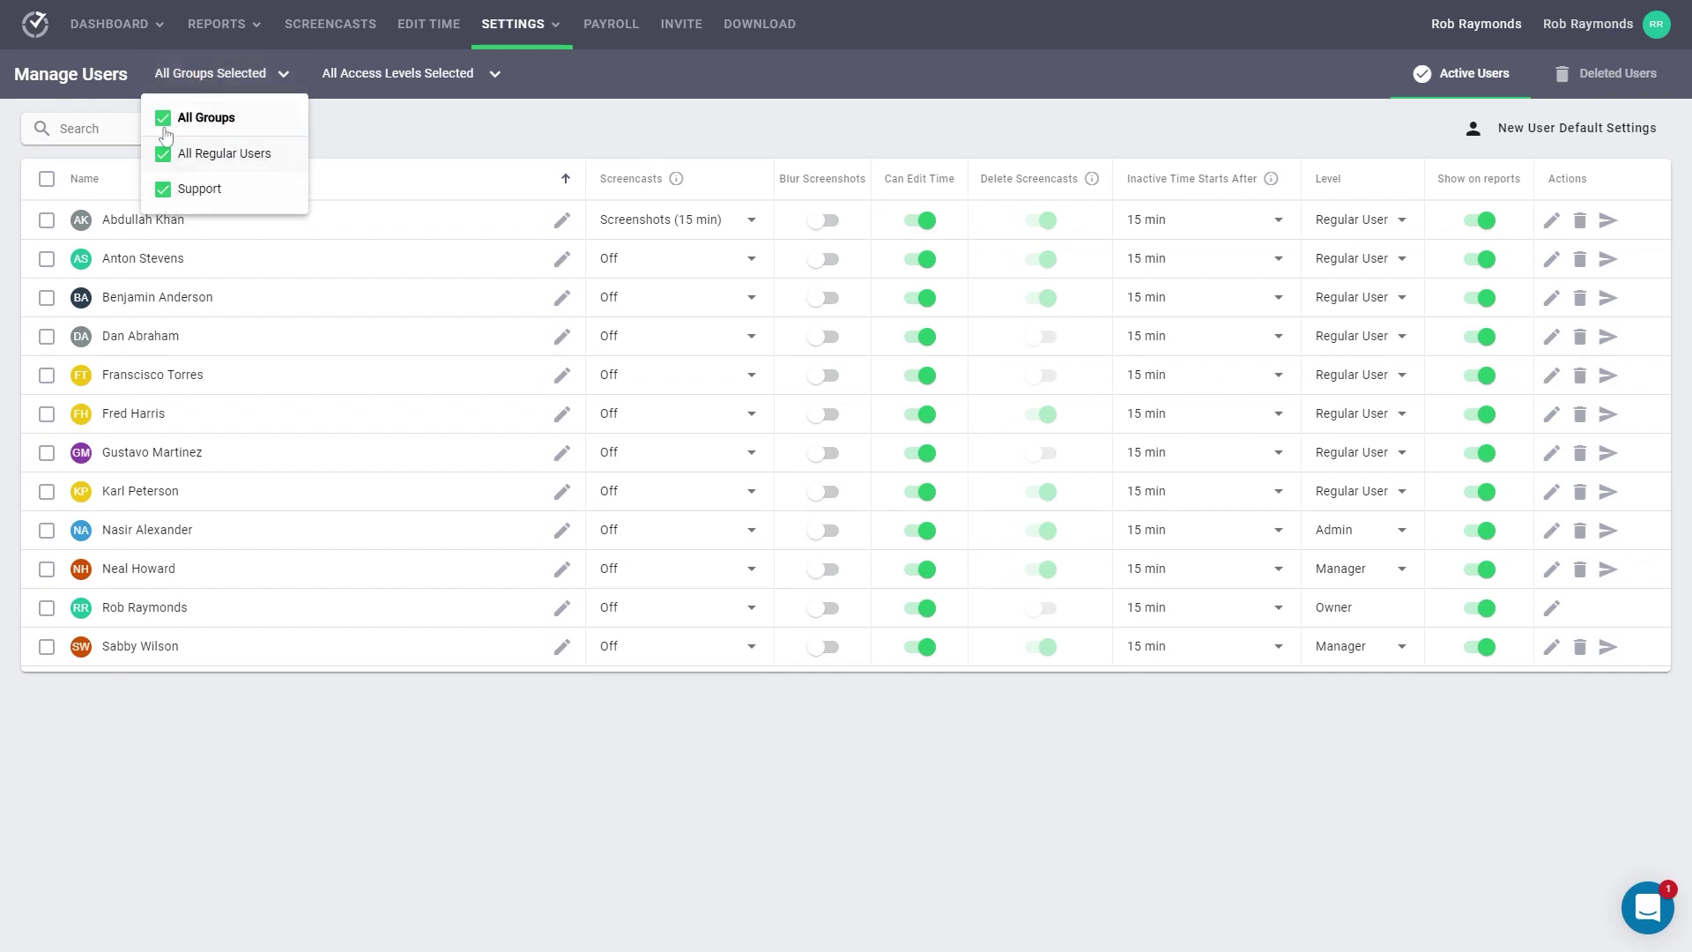
pyautogui.click(168, 76)
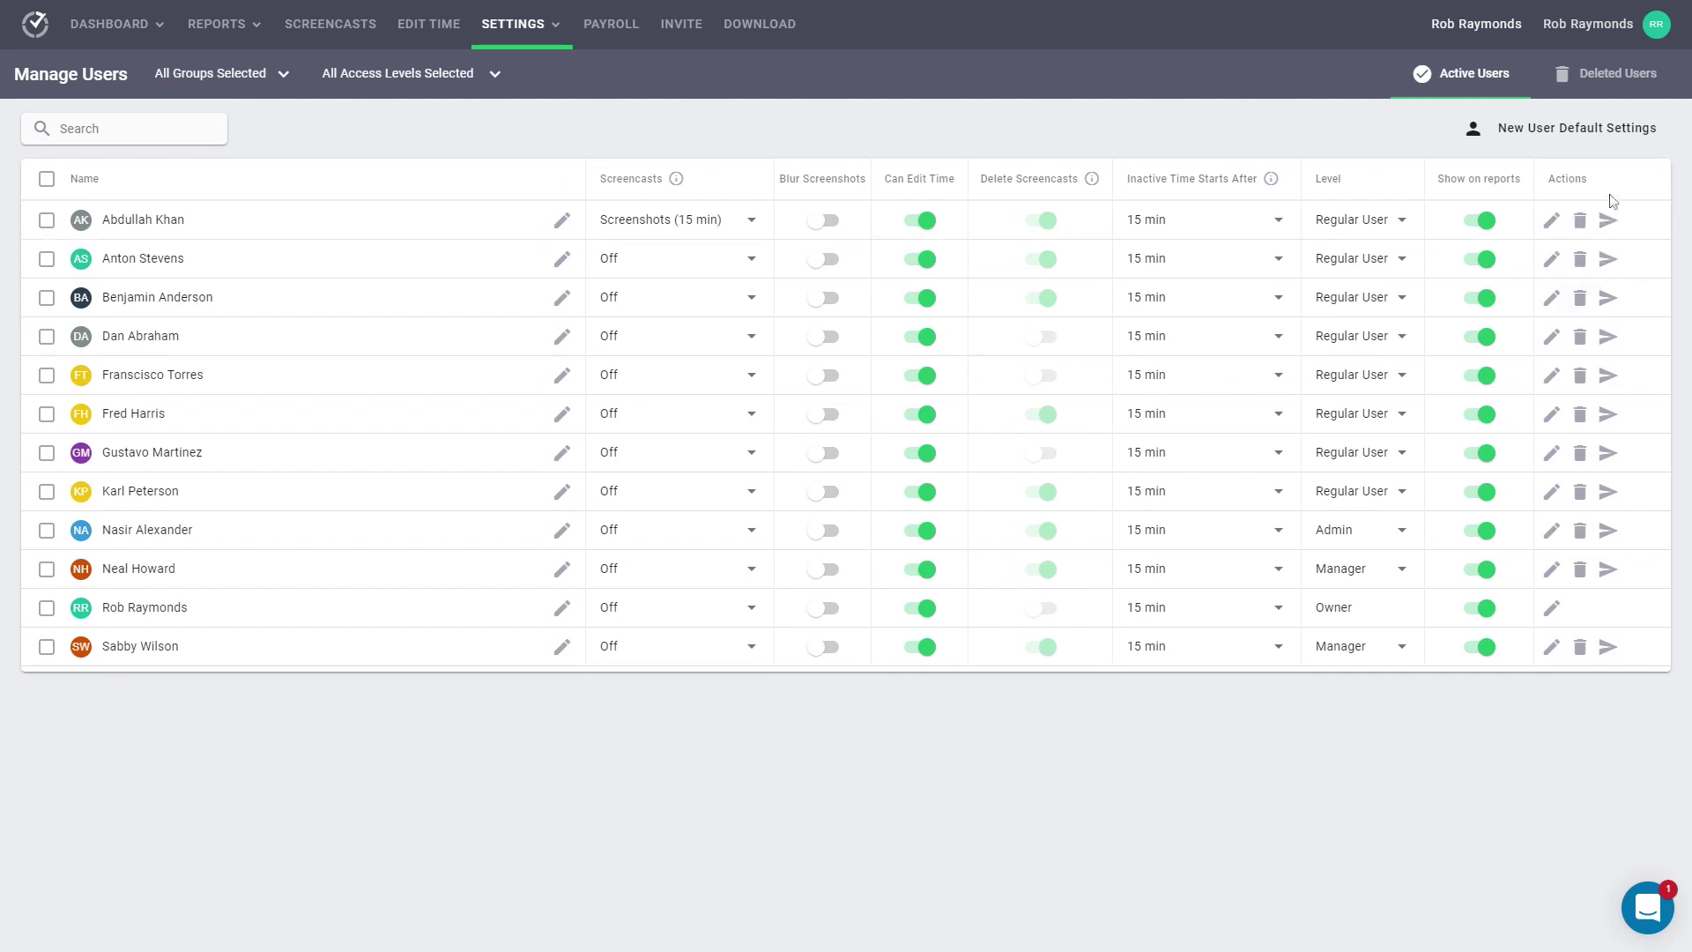
pyautogui.click(1552, 222)
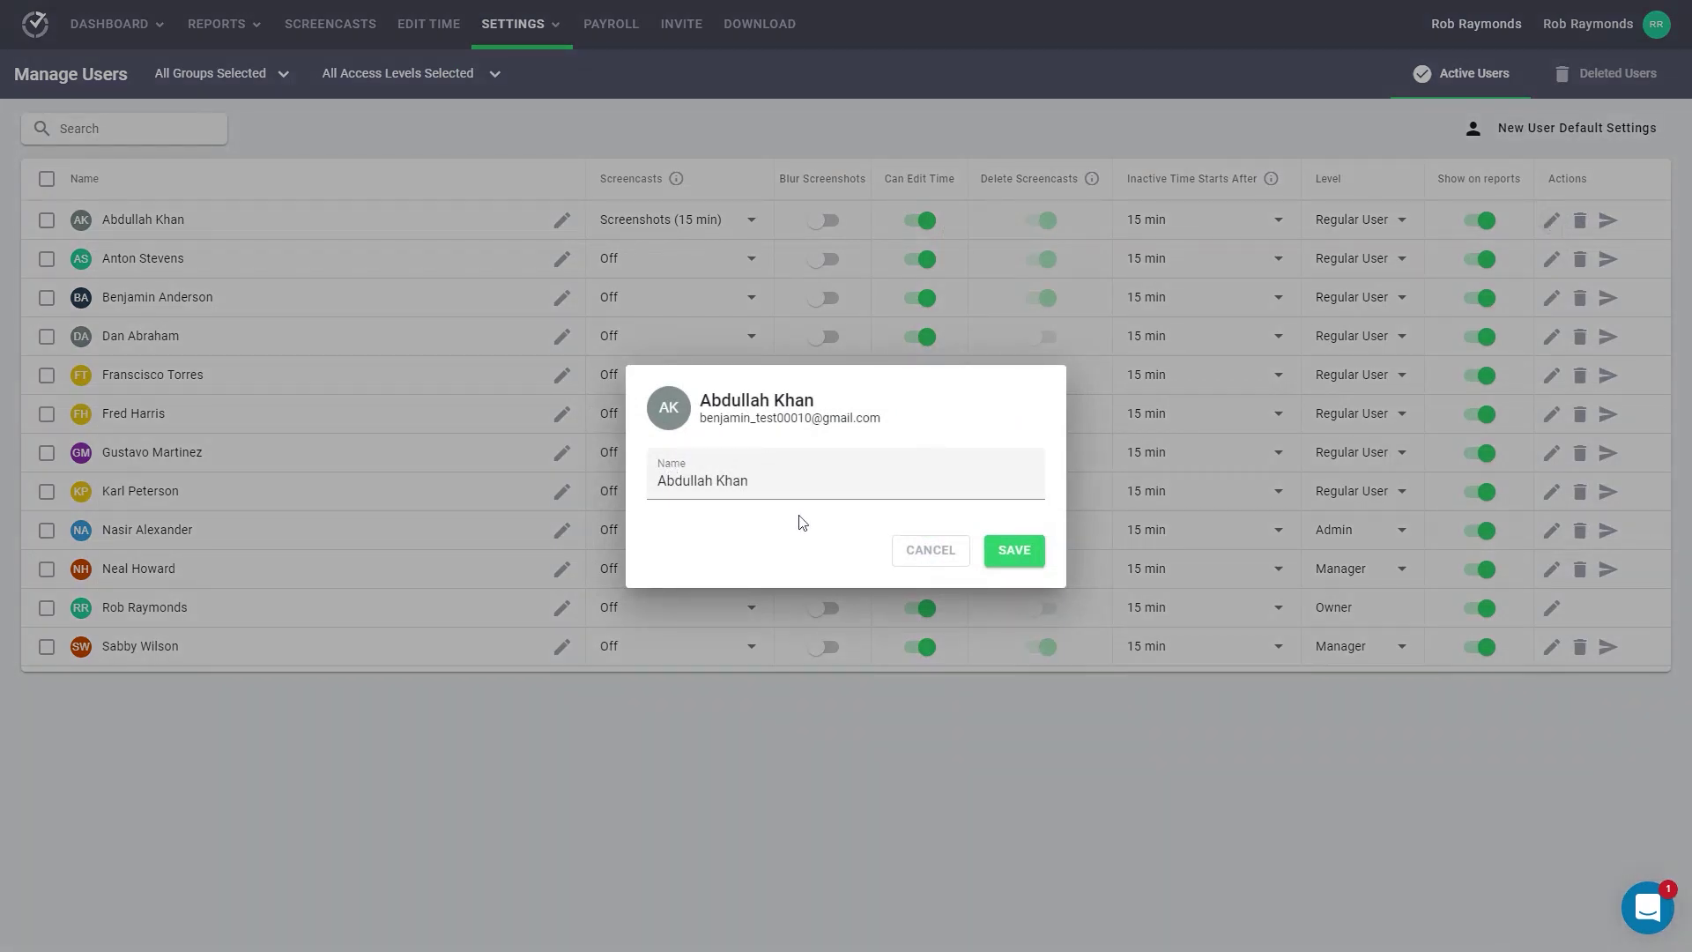
pyautogui.click(1014, 550)
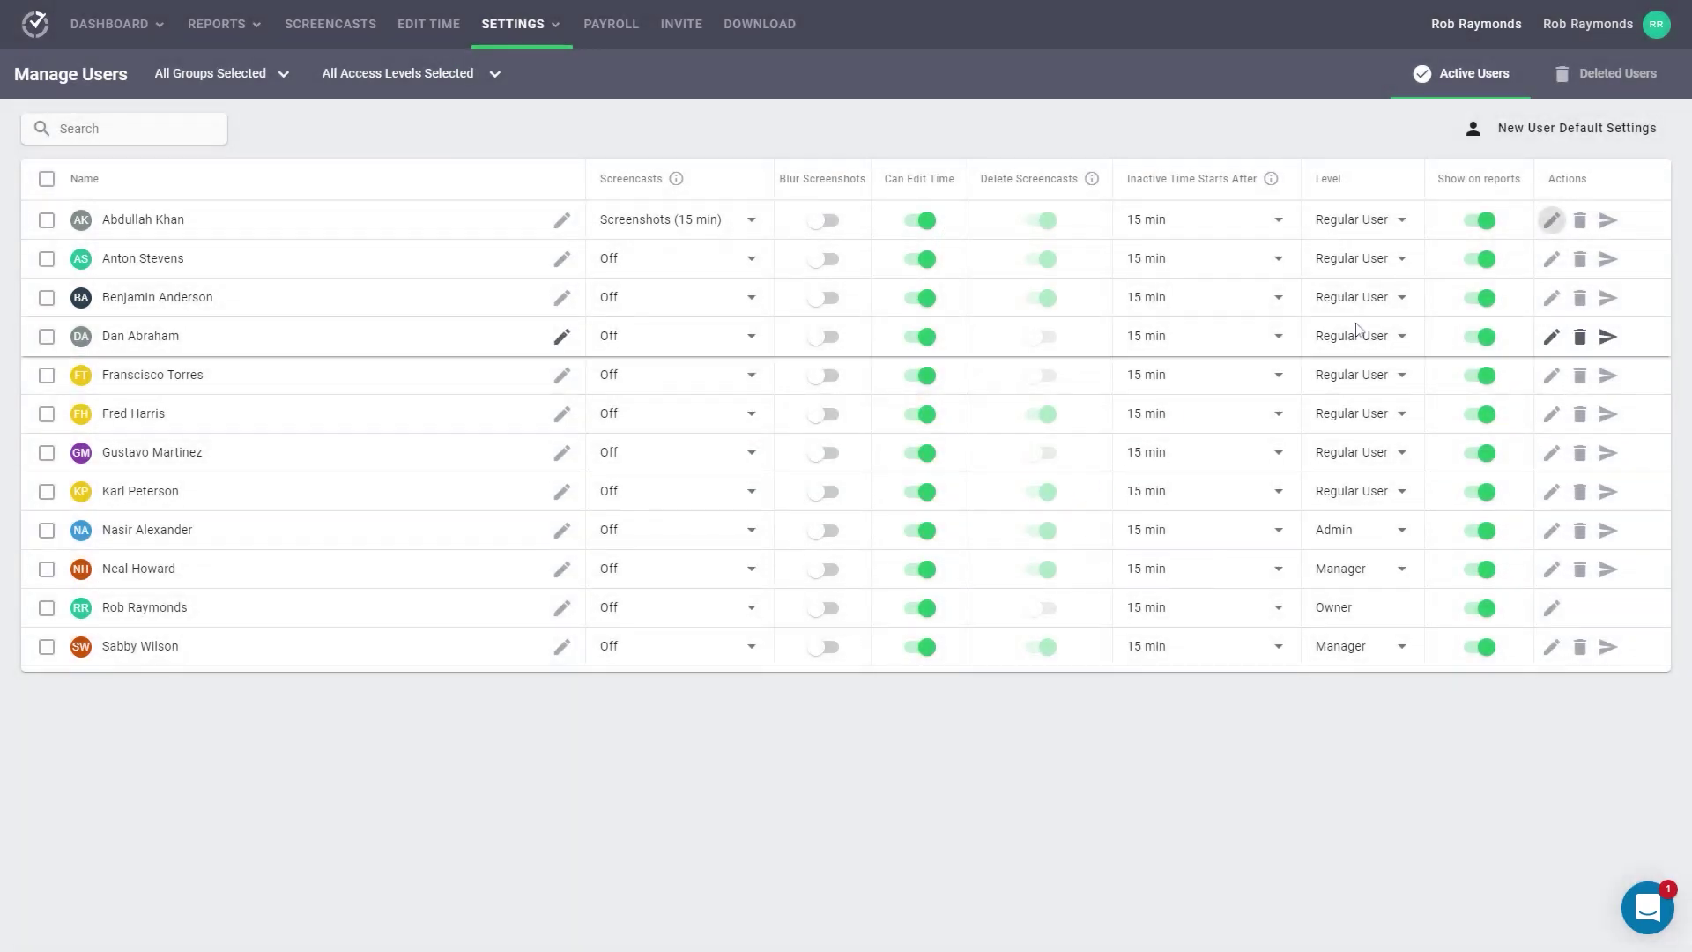
pyautogui.click(1551, 531)
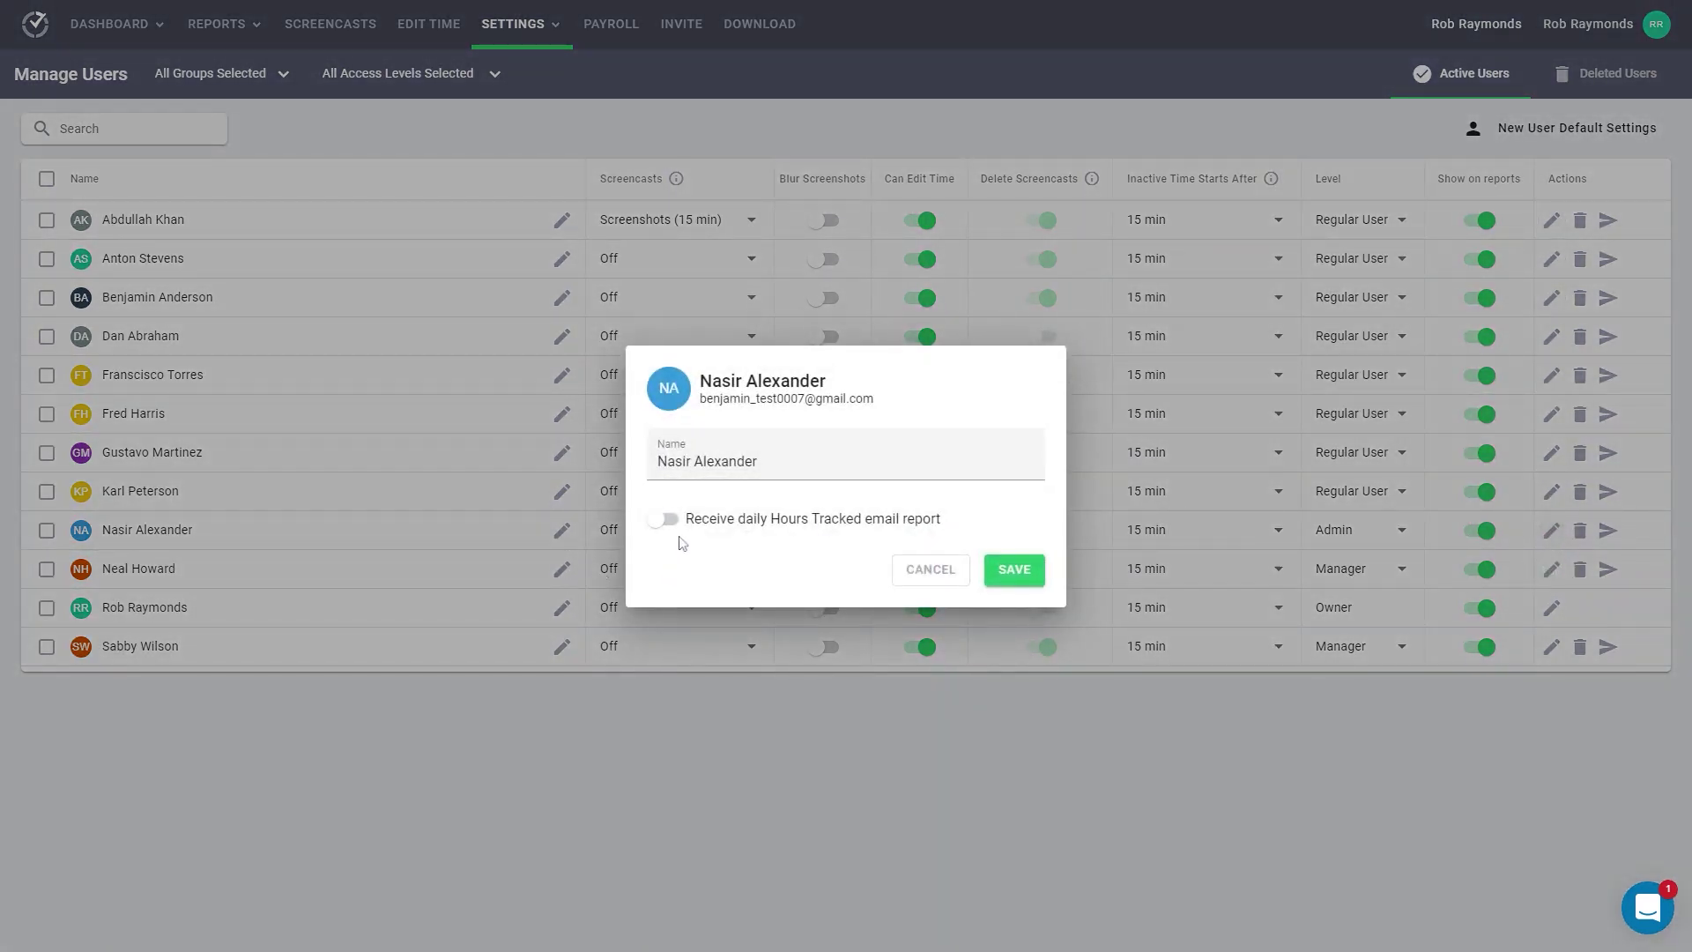
pyautogui.click(662, 519)
pyautogui.click(1038, 572)
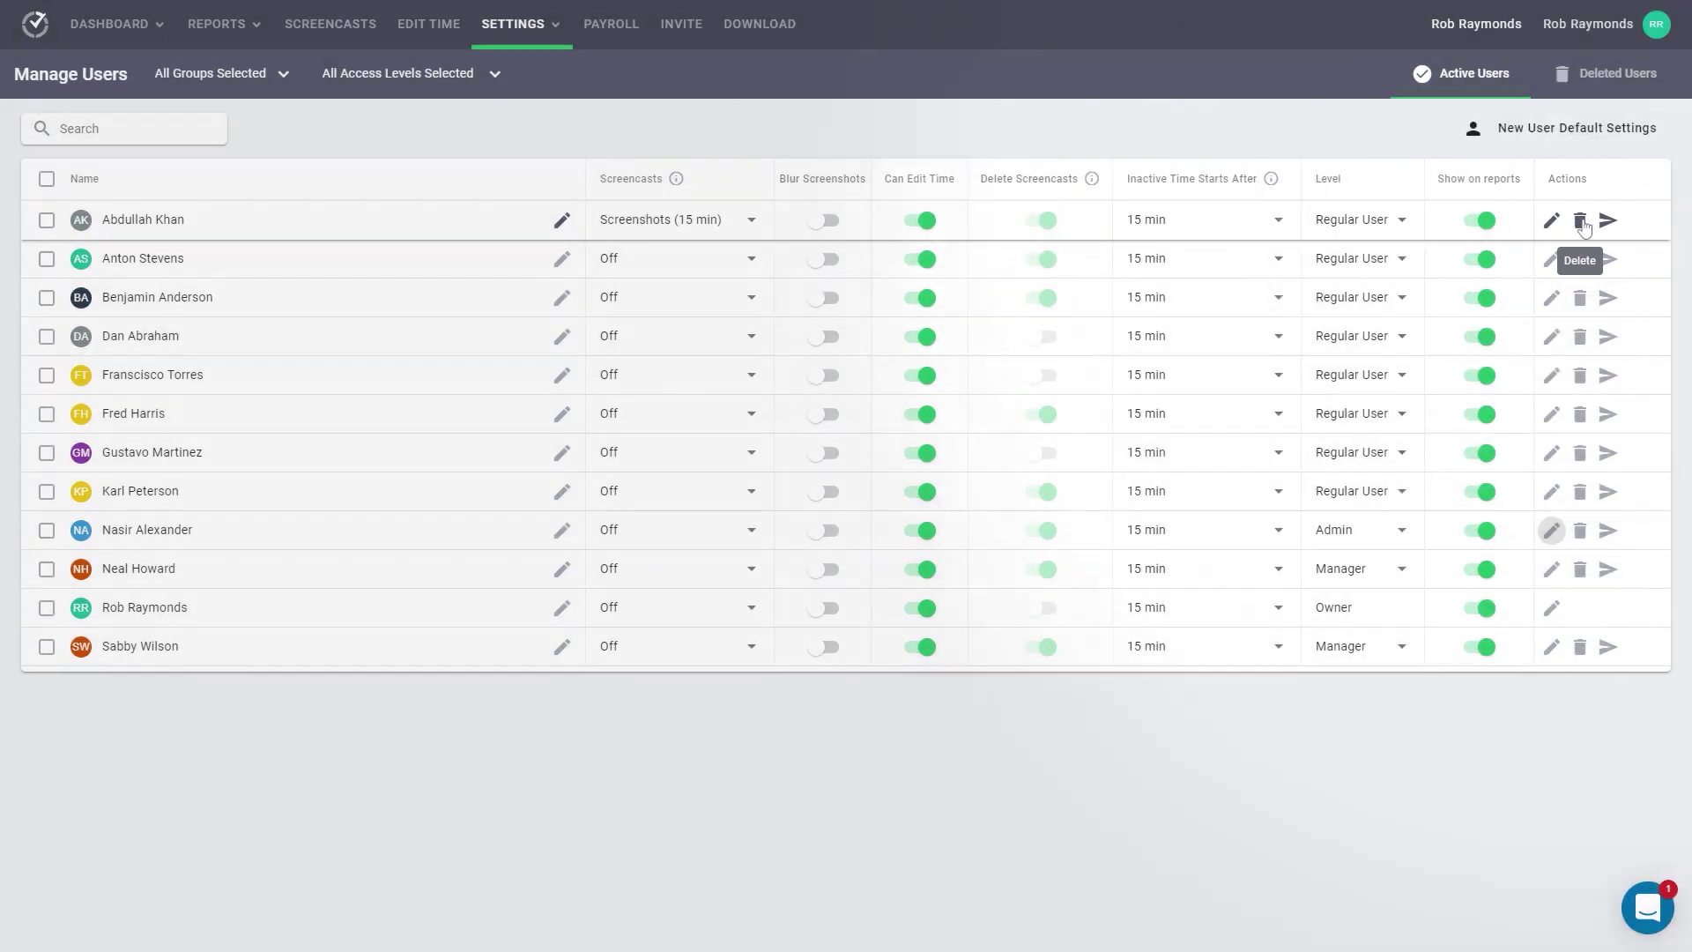
pyautogui.click(1580, 222)
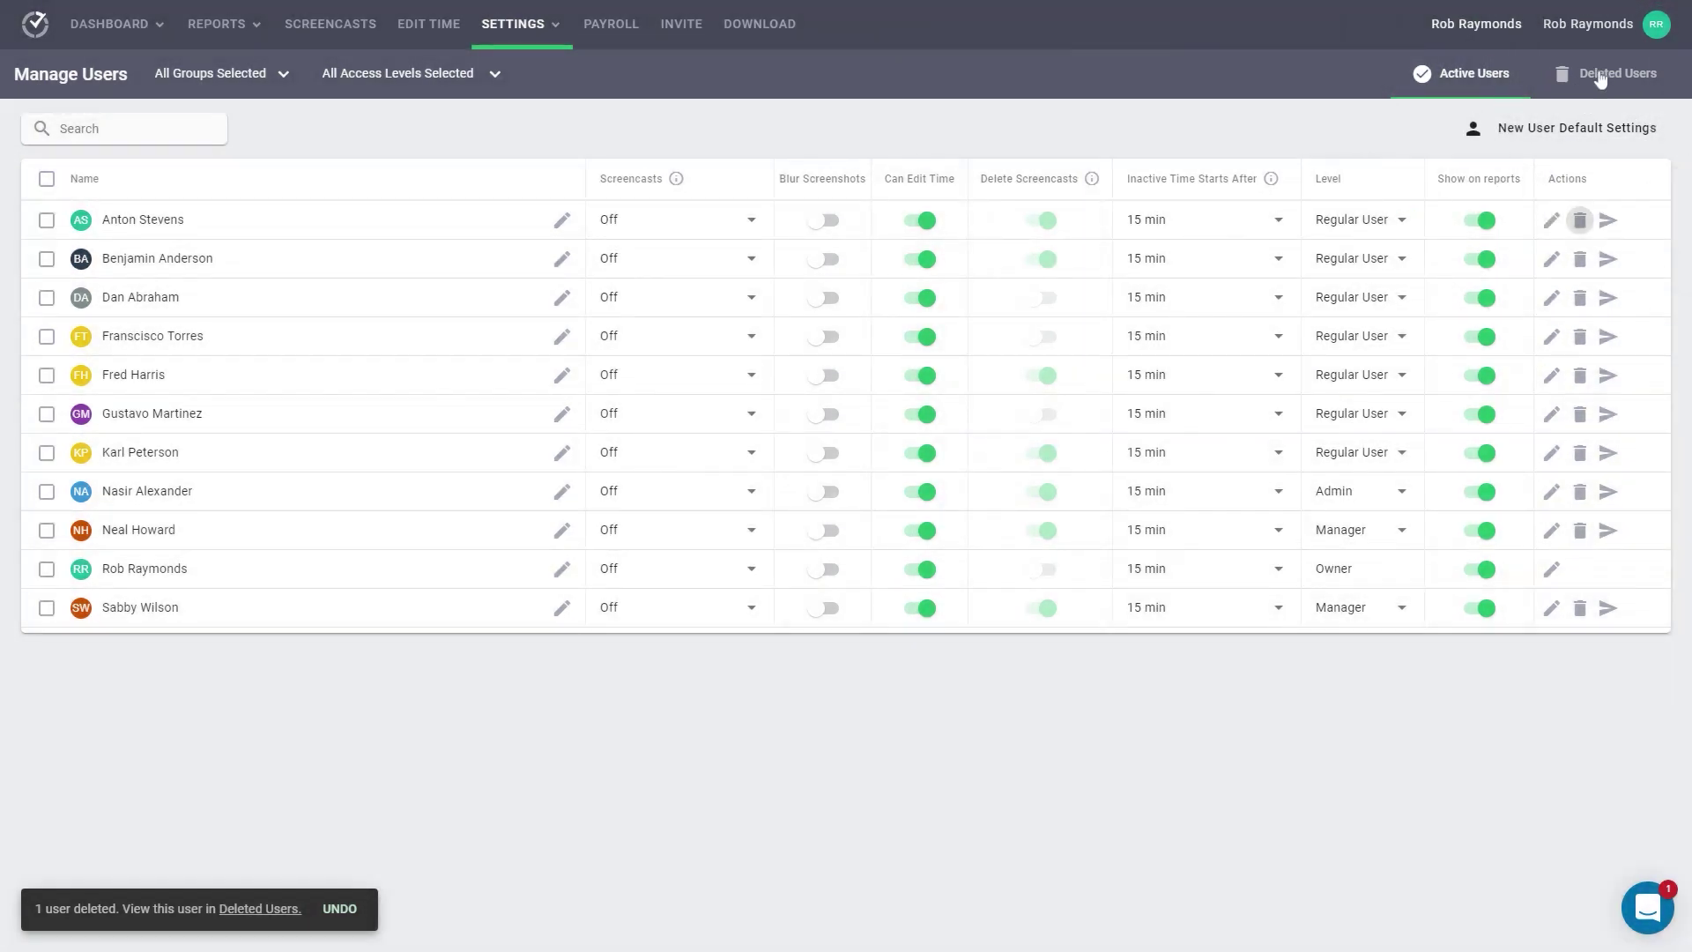
pyautogui.click(1600, 78)
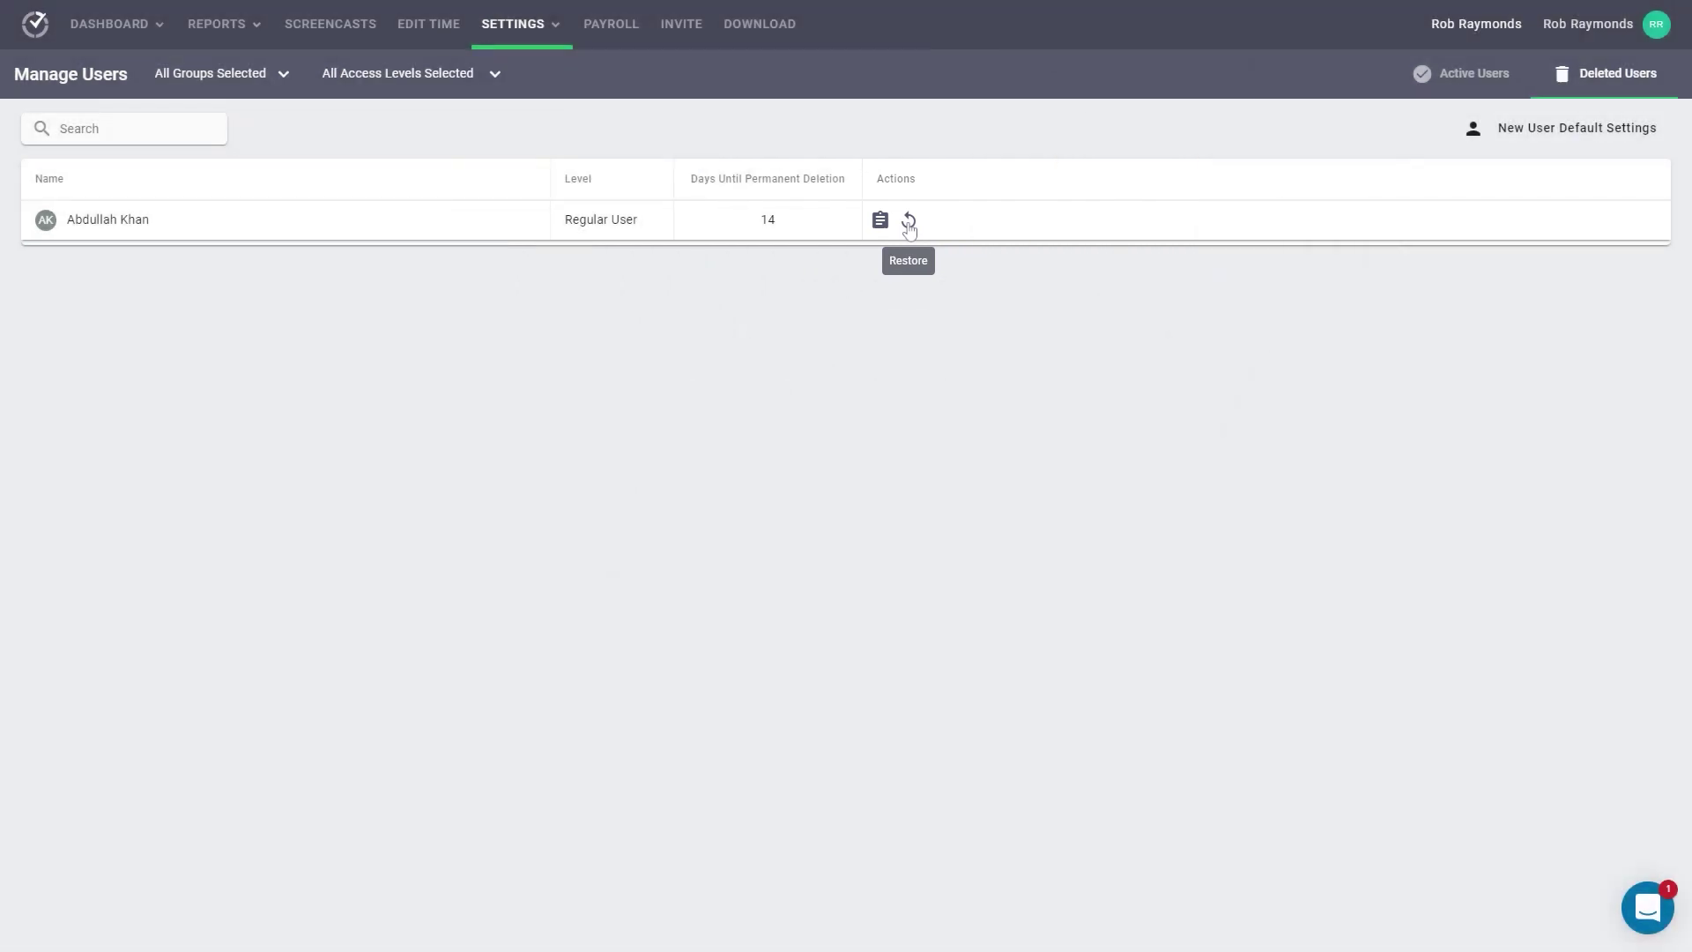
pyautogui.click(908, 221)
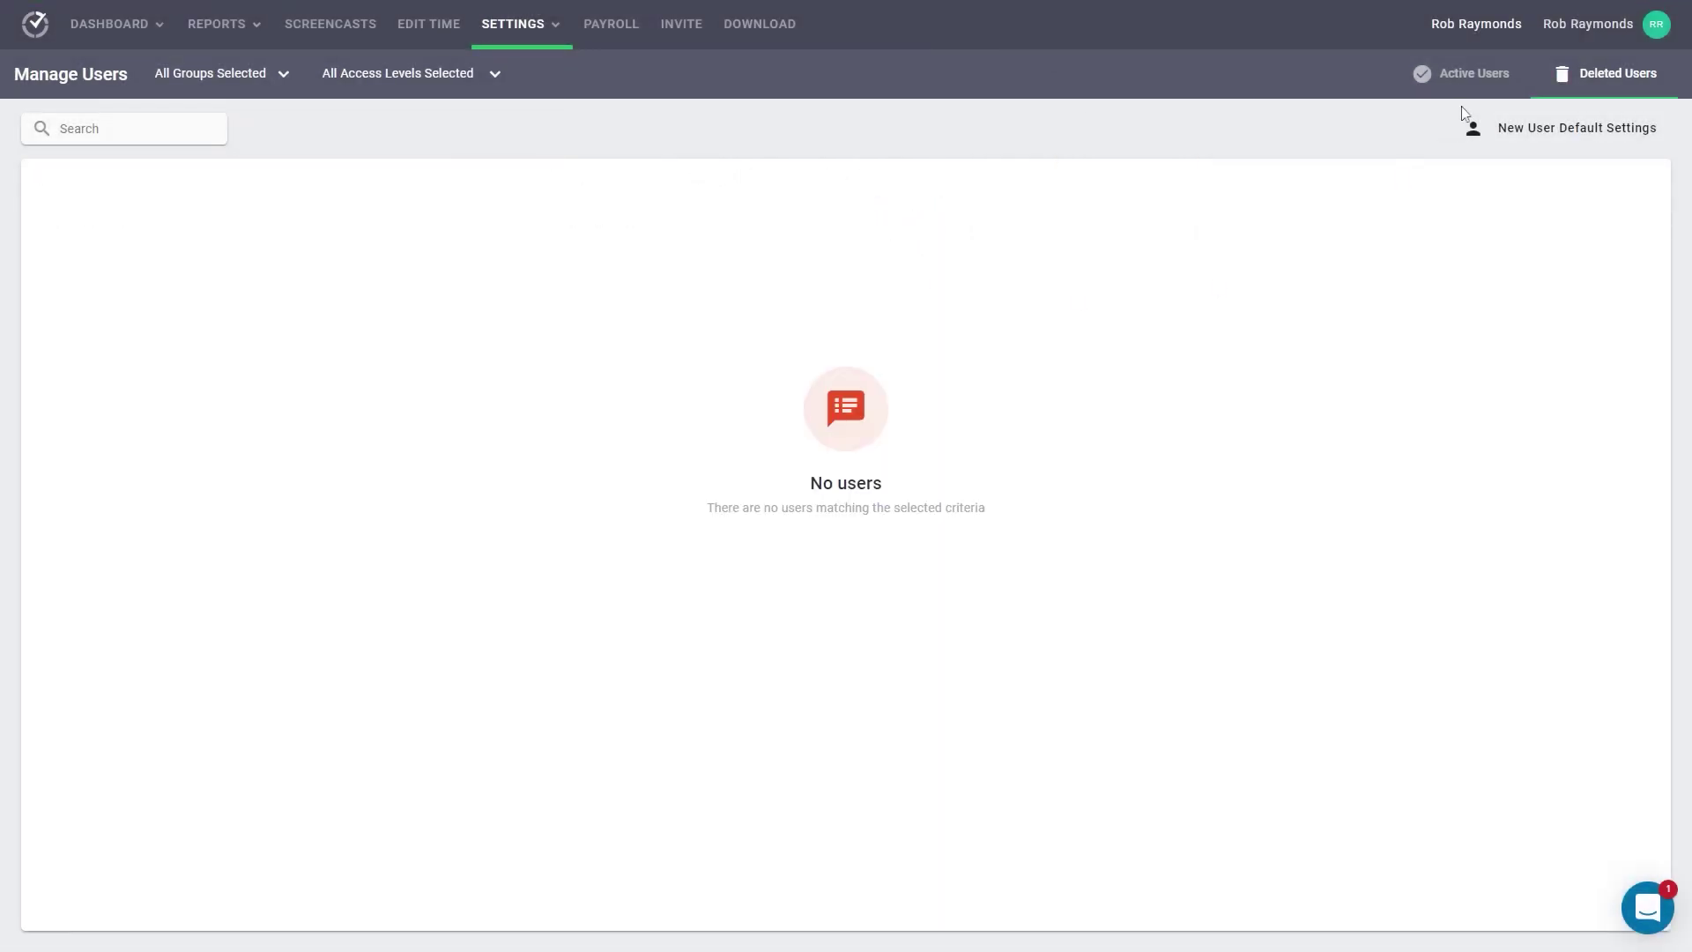
pyautogui.click(1478, 78)
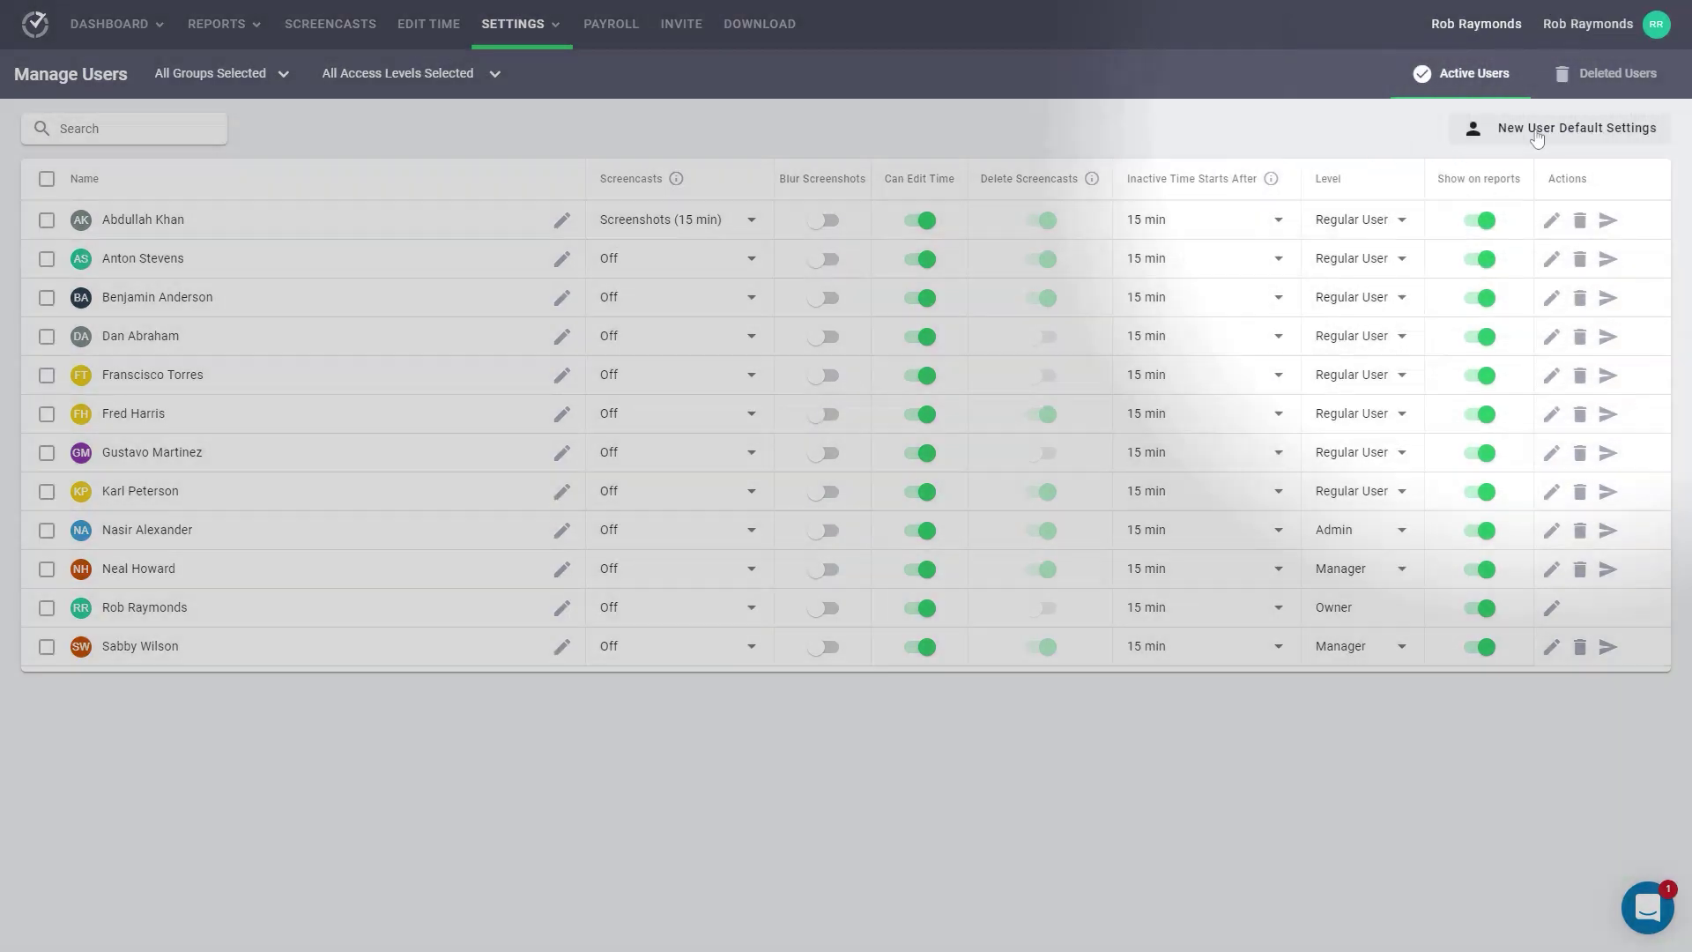
# - Save the New User Default Settings with screencasts kept Off
pyautogui.click(1540, 132)
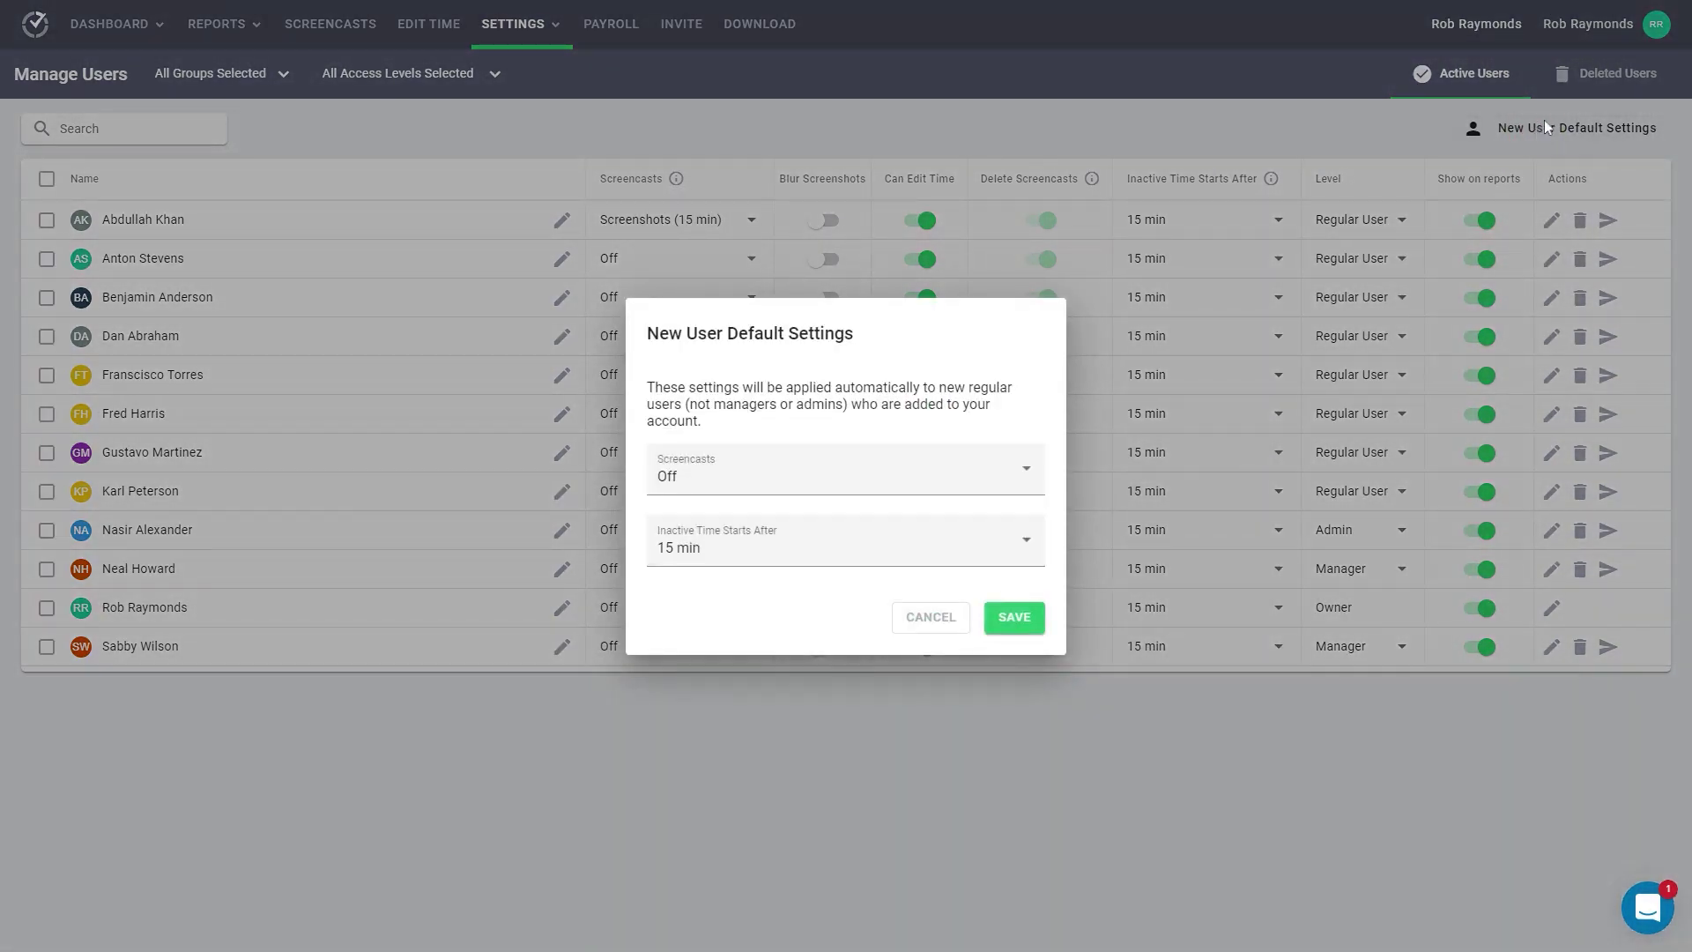
pyautogui.click(691, 479)
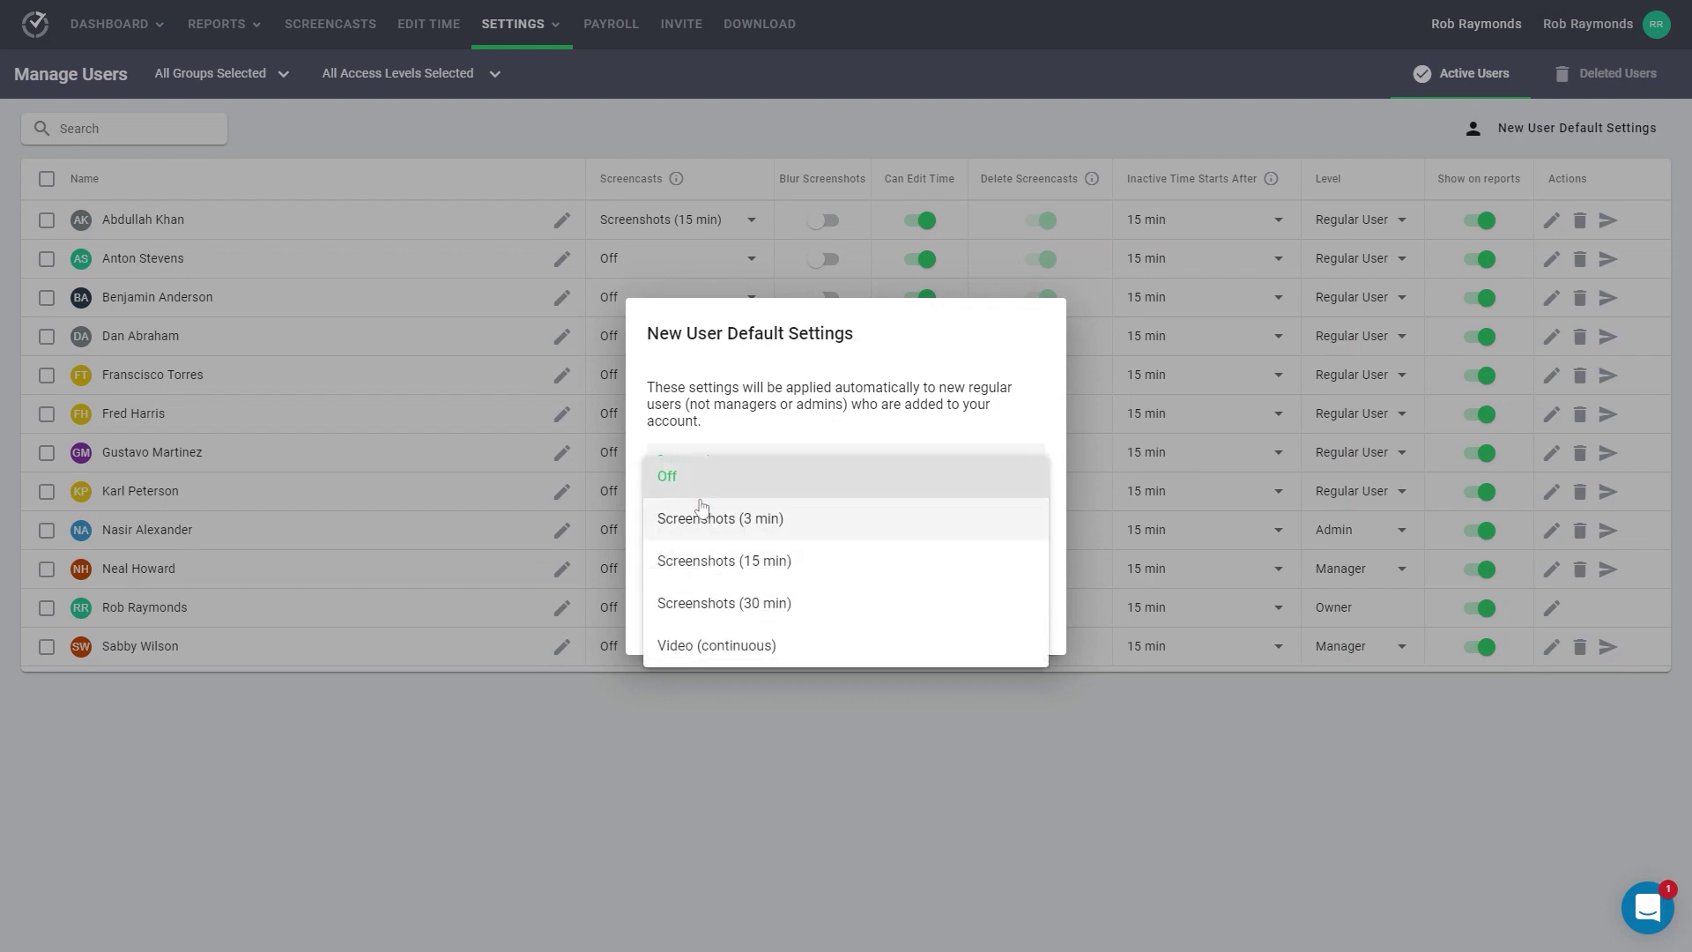
pyautogui.click(705, 480)
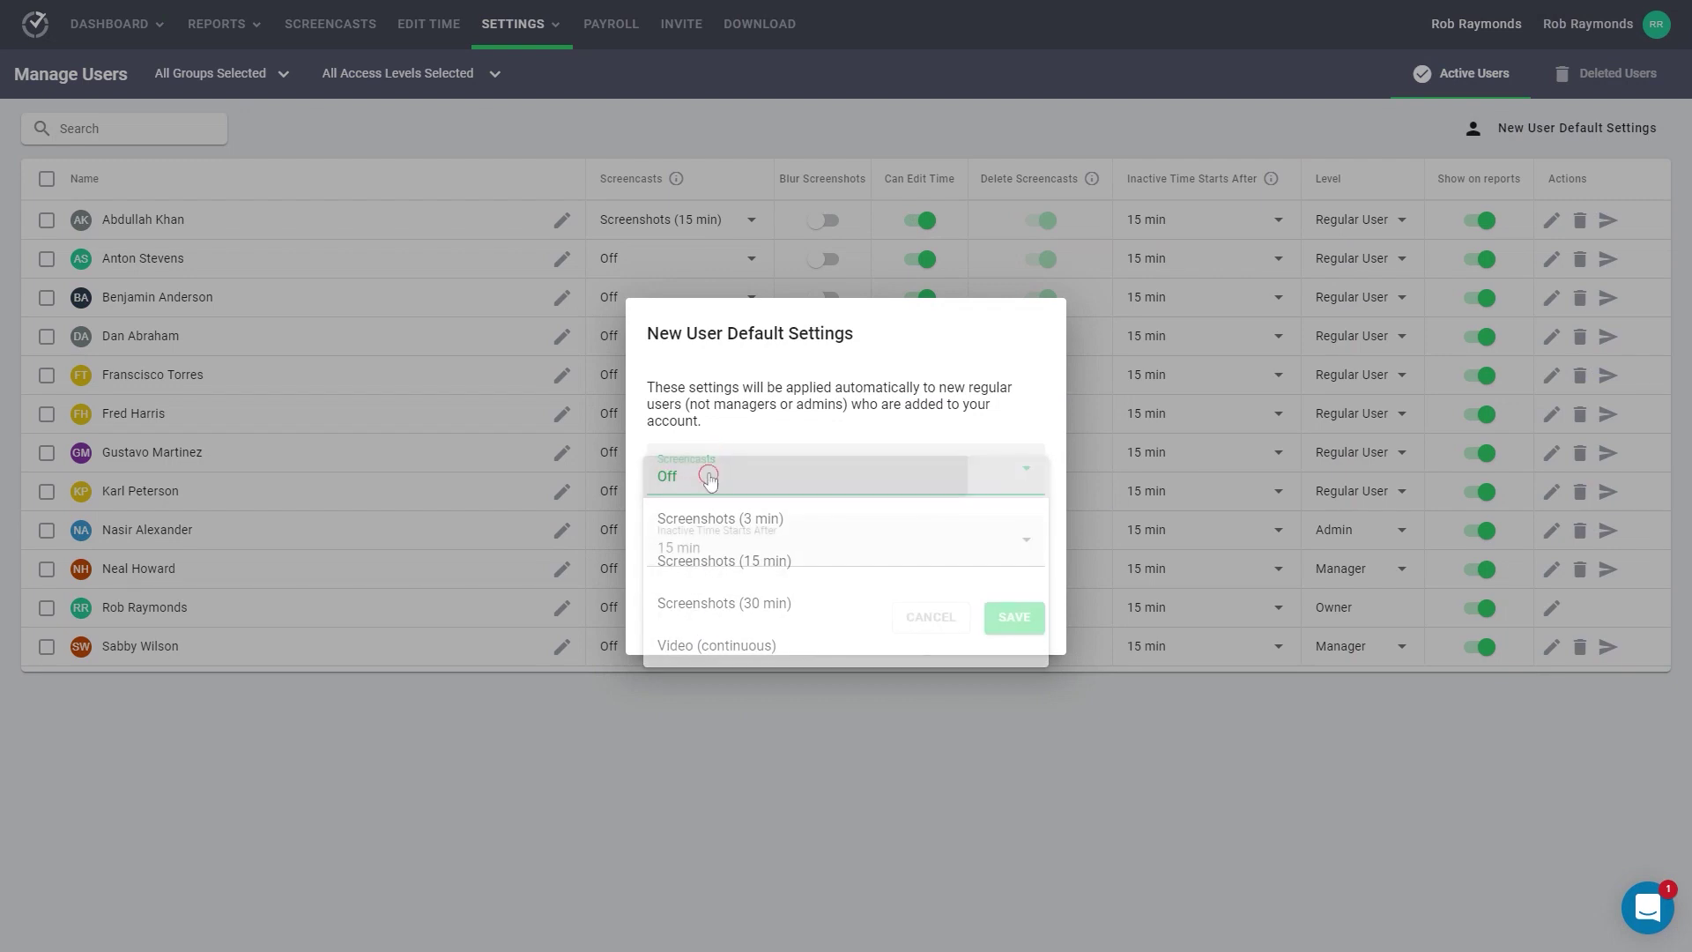
pyautogui.click(1015, 617)
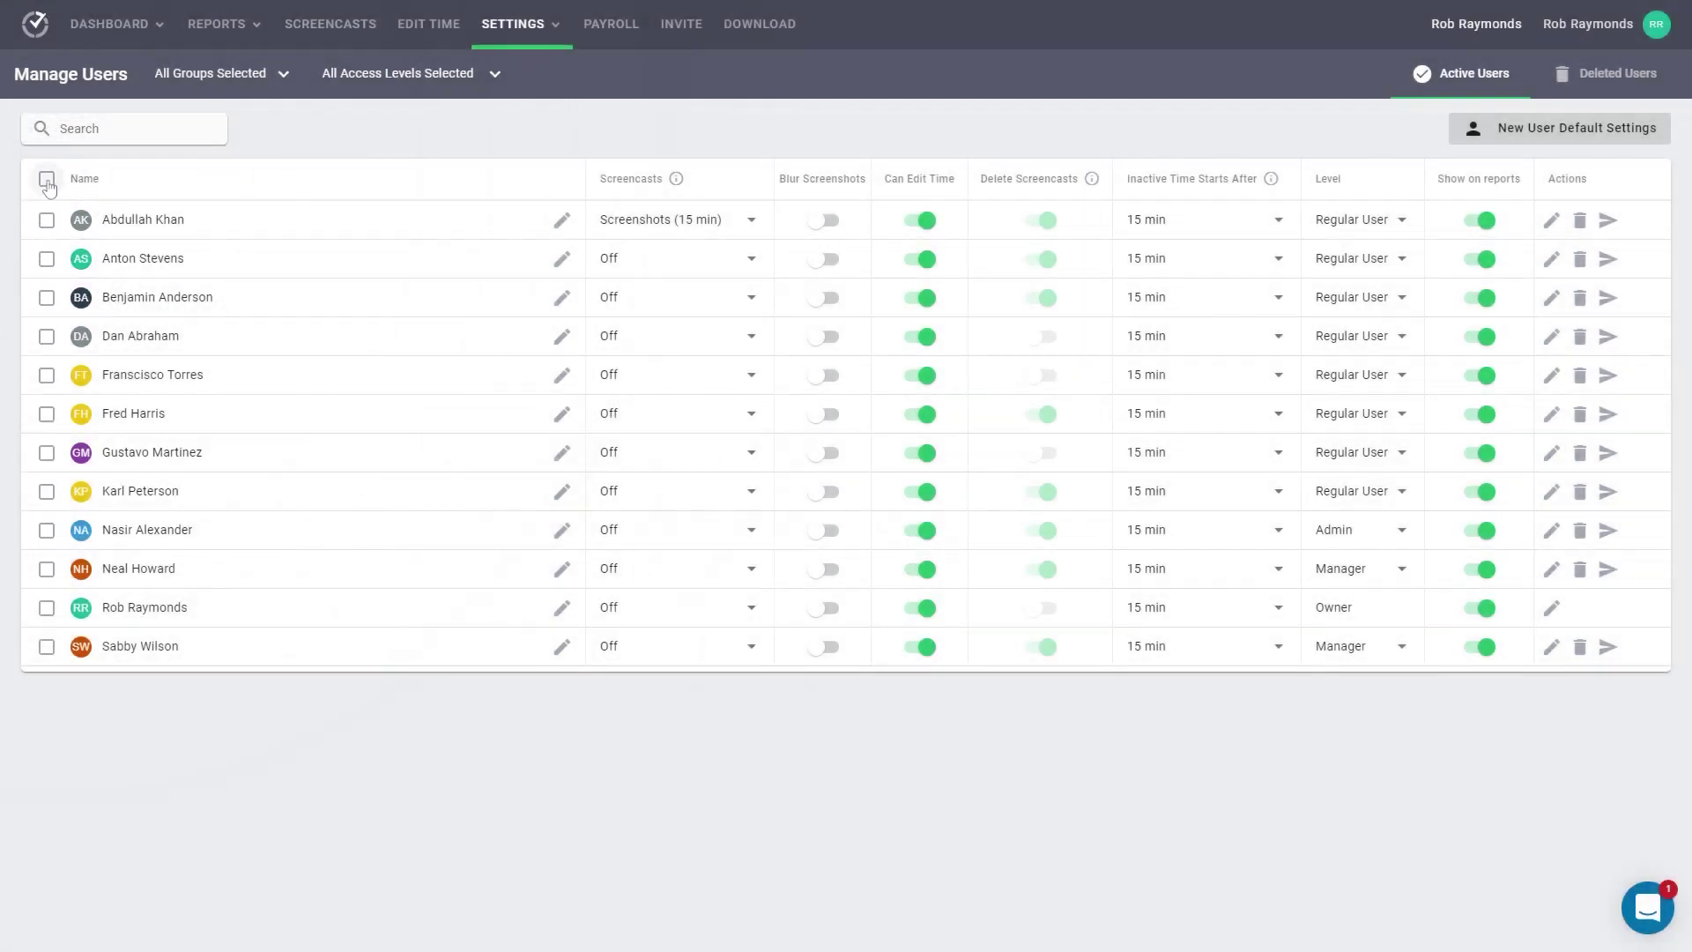
pyautogui.click(47, 181)
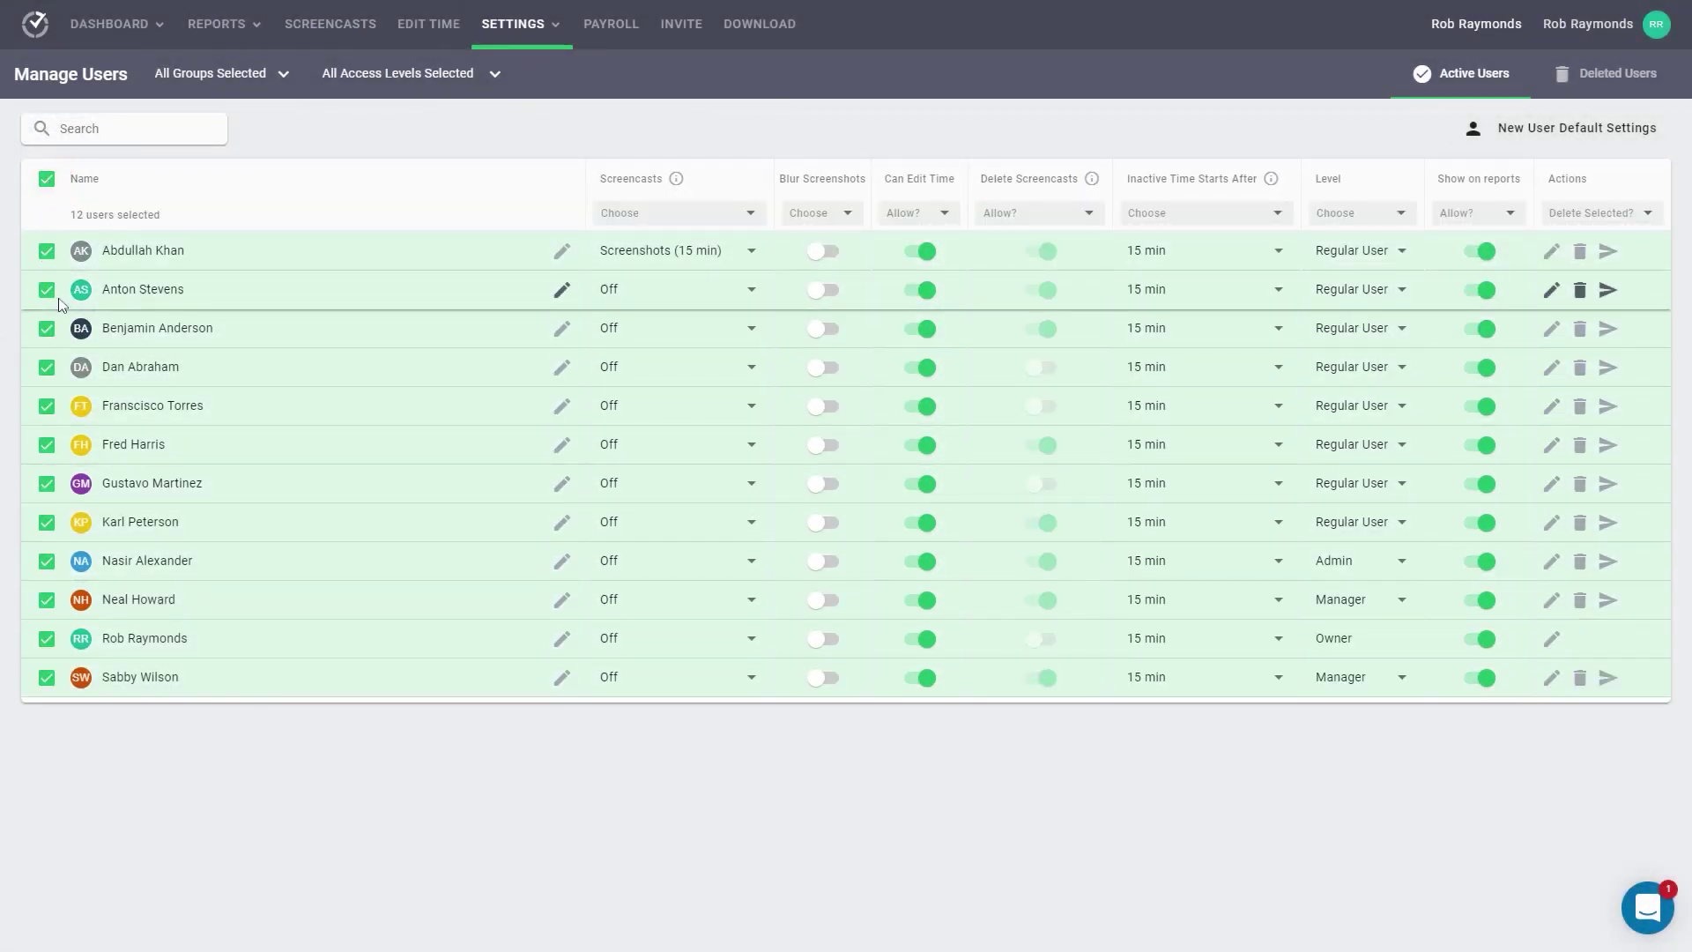
pyautogui.click(47, 180)
pyautogui.click(47, 220)
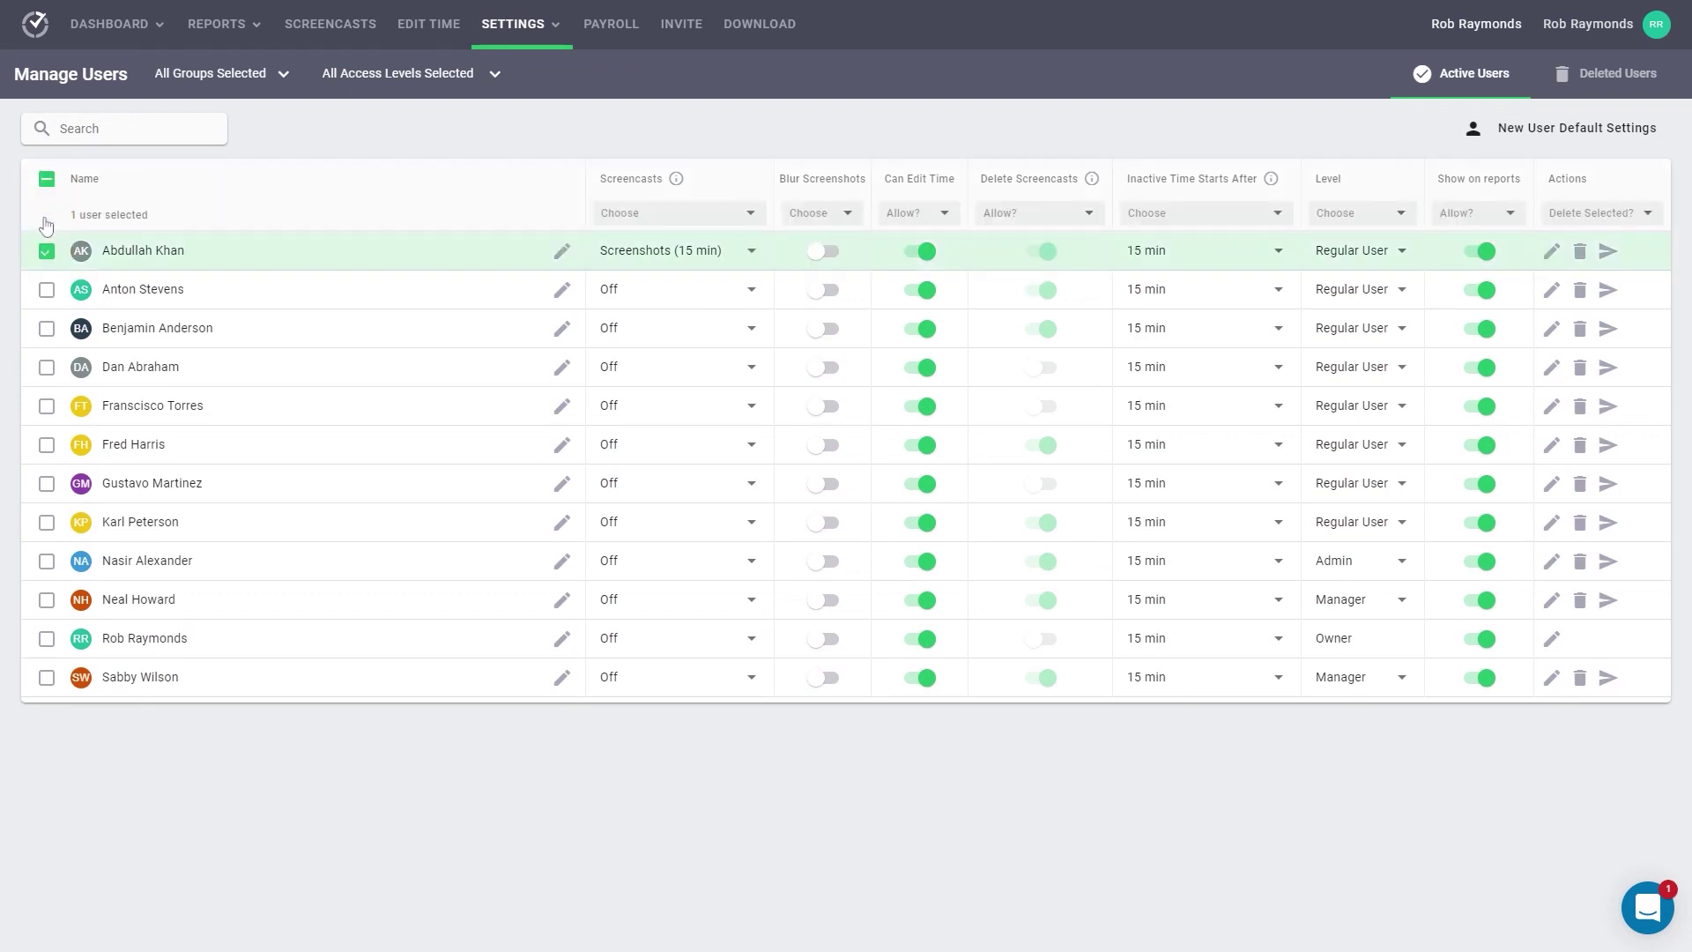
pyautogui.click(46, 291)
pyautogui.click(47, 328)
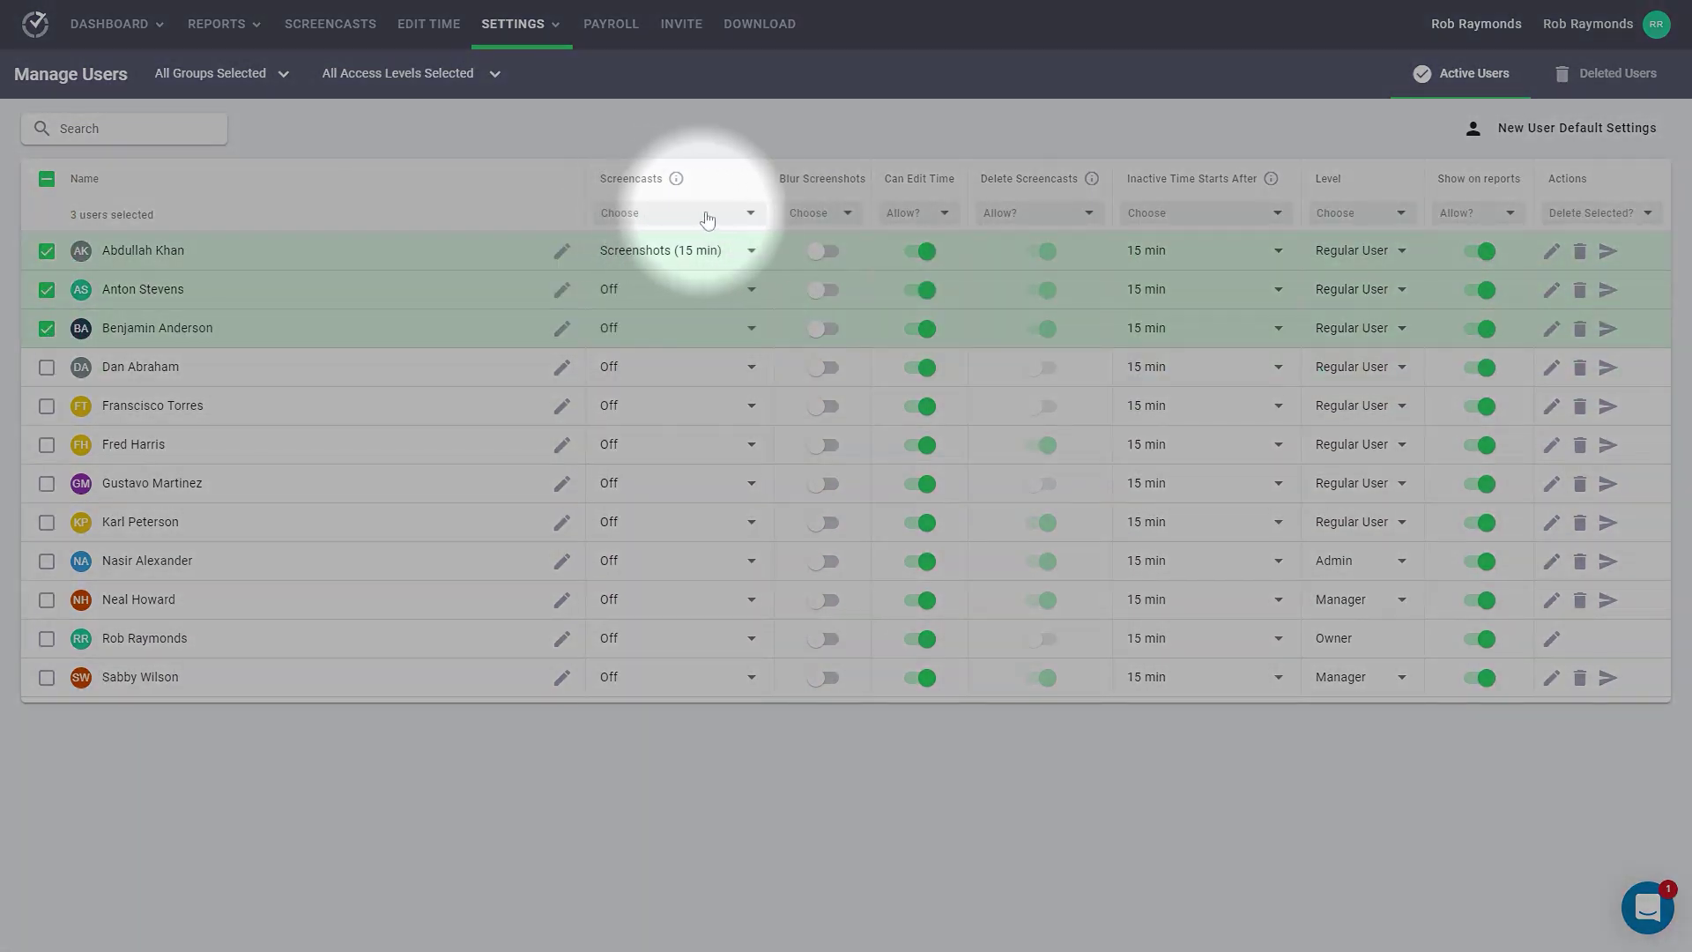
pyautogui.click(752, 221)
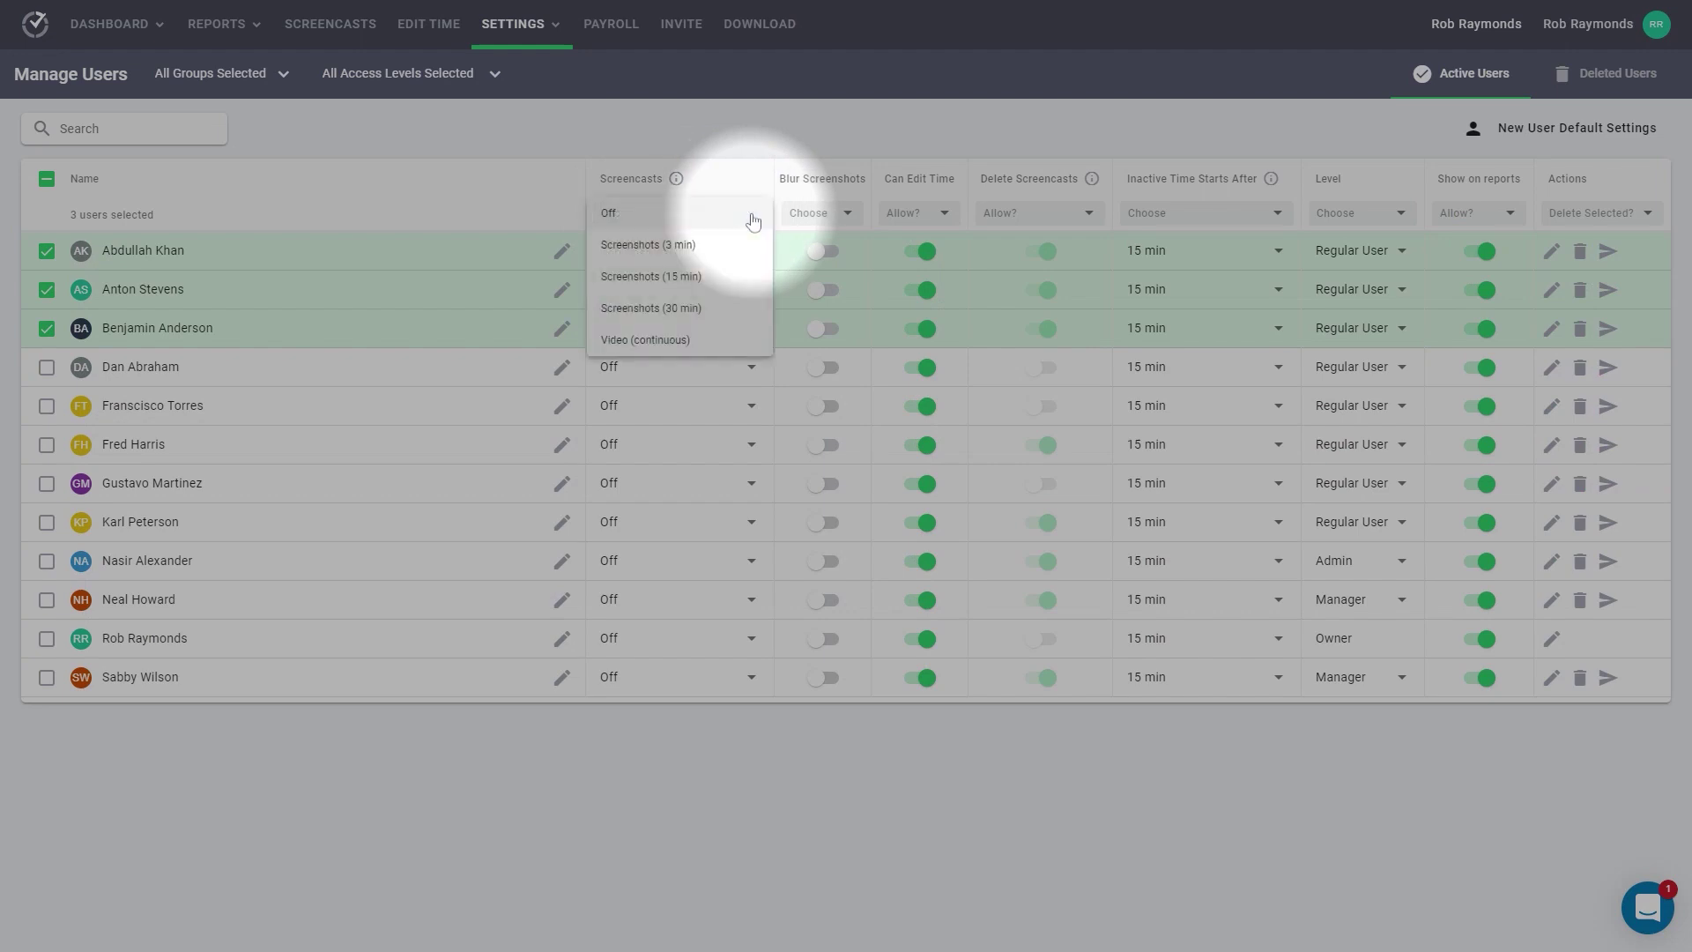
pyautogui.click(687, 276)
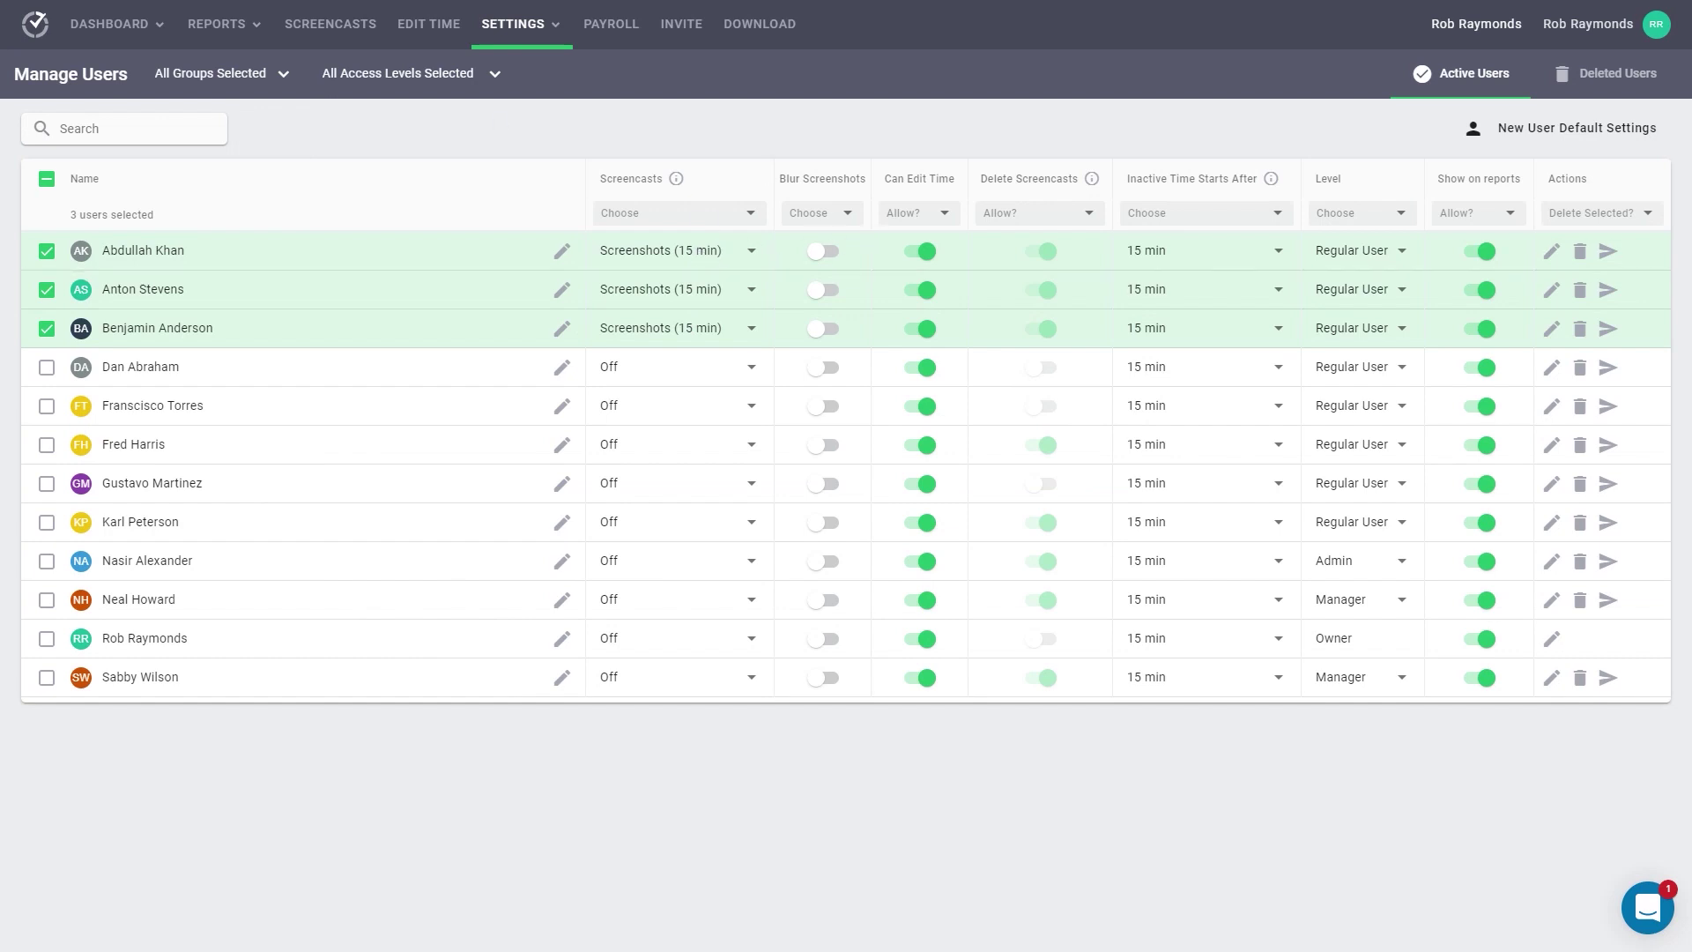
pyautogui.click(46, 179)
pyautogui.click(47, 180)
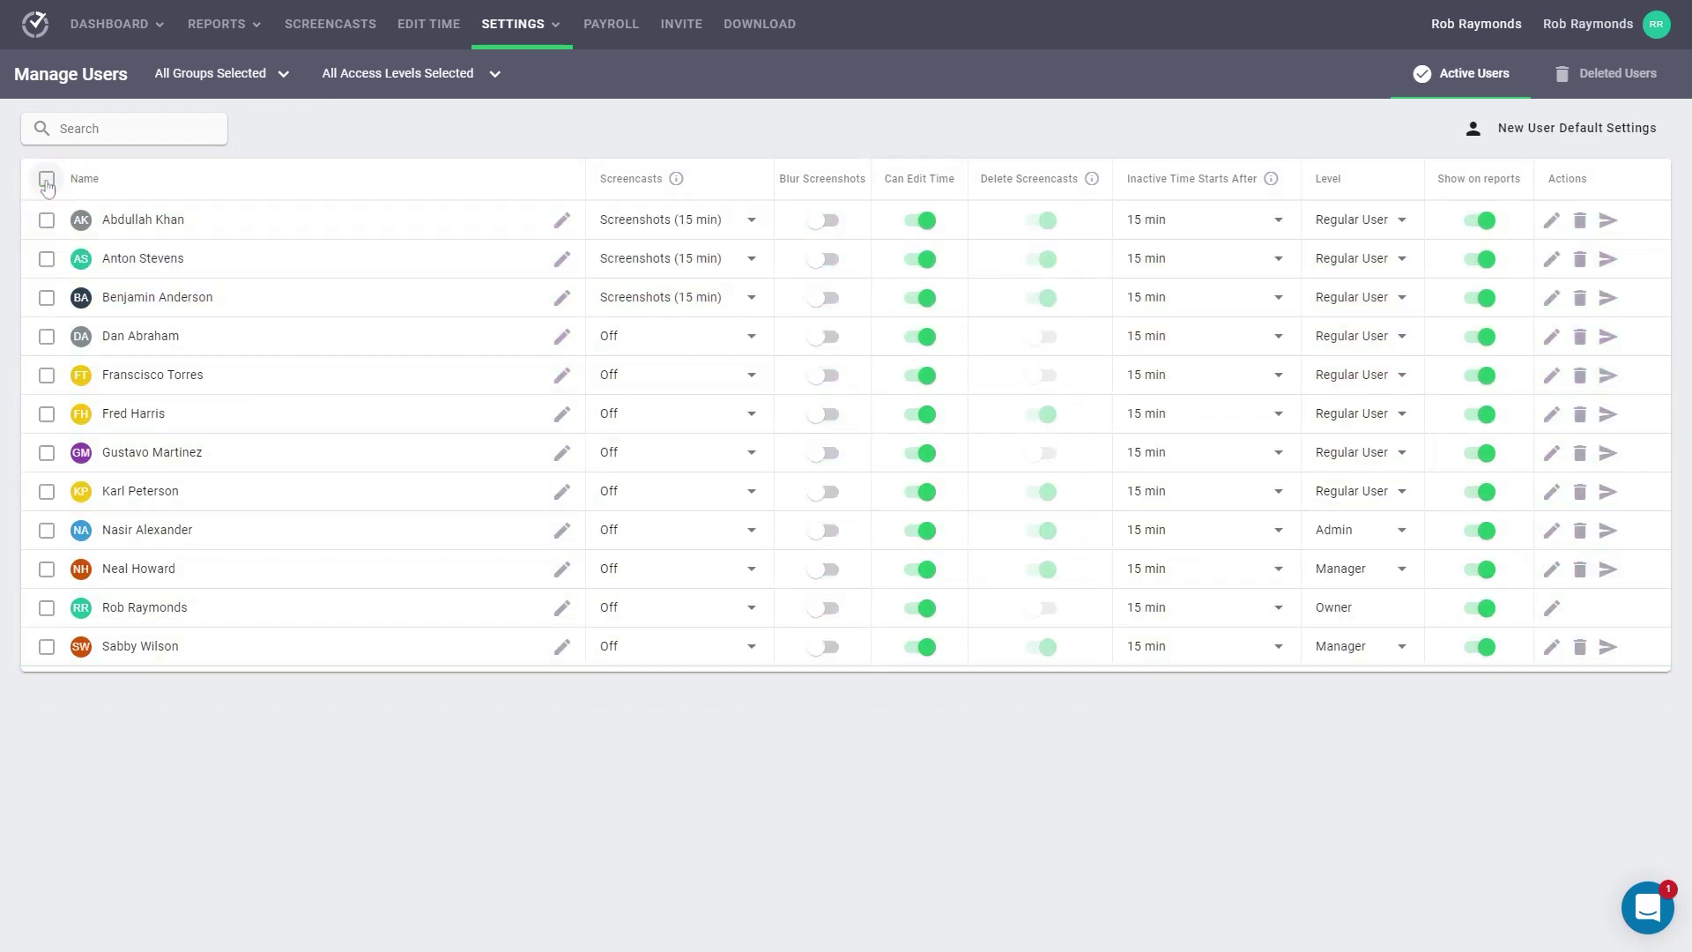